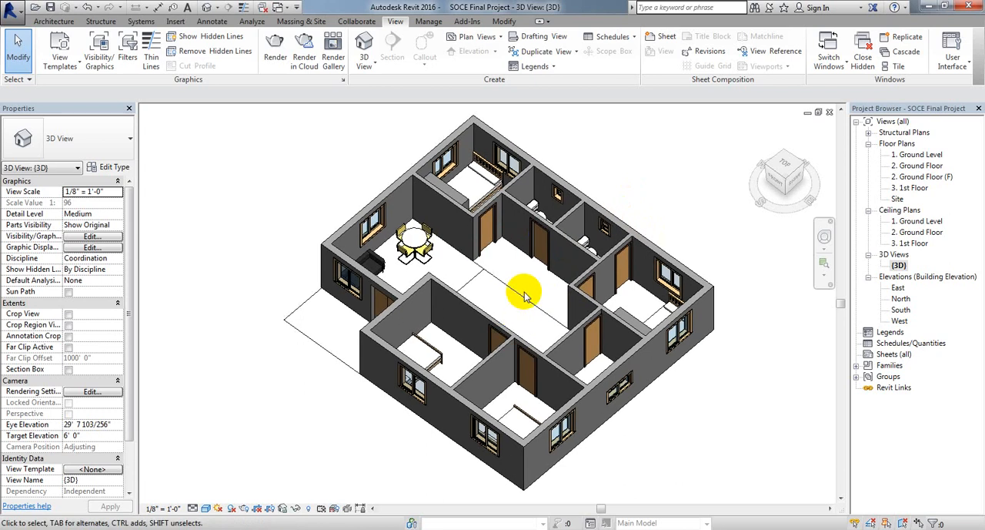
Step: Look through the 2. Ground Floor, 2. Ground Floor (F) and 1. Ground Level floor plans, ending on 2. Ground Floor
double_click(929, 166)
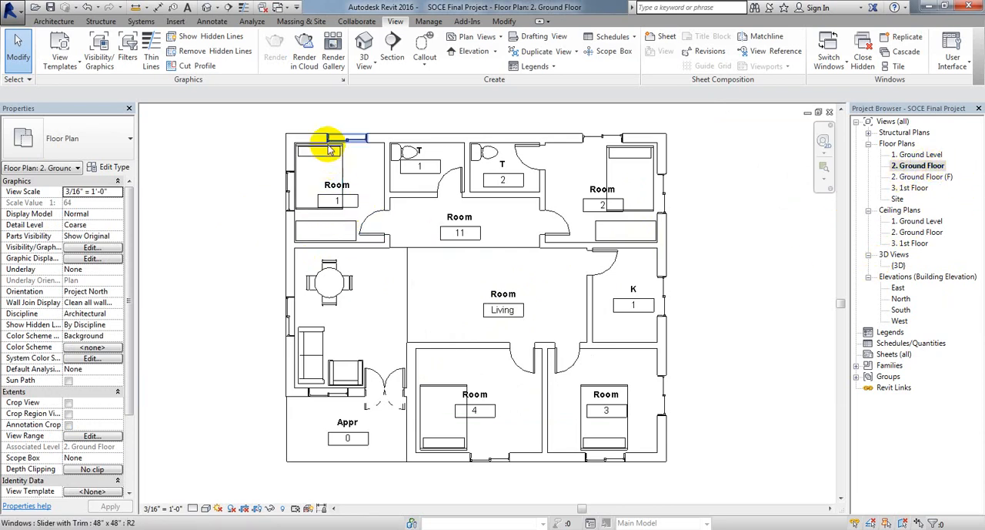
double_click(927, 177)
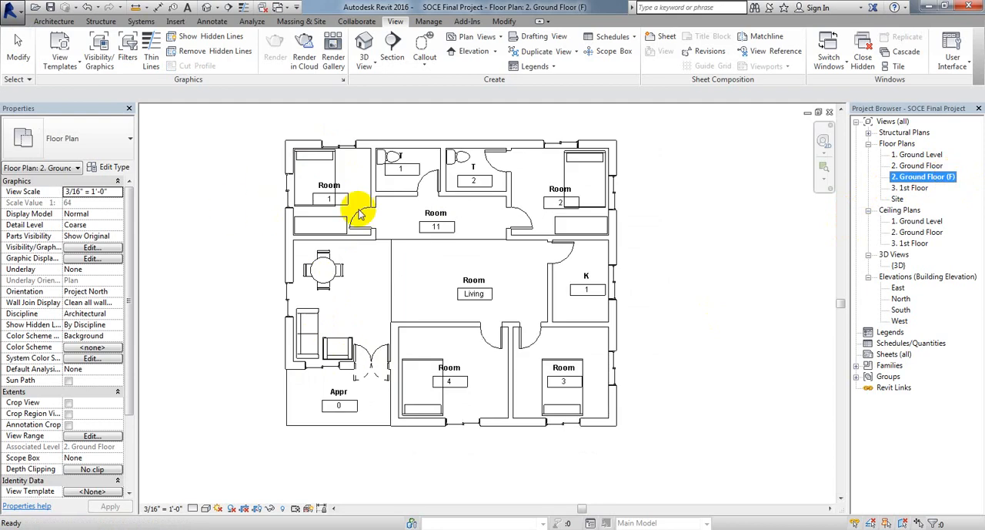
click(682, 278)
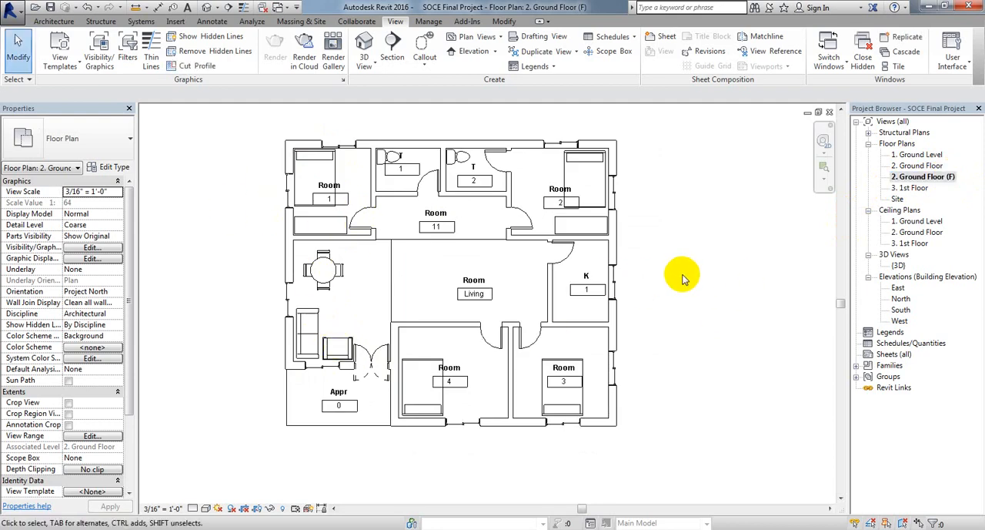
middle_drag(640, 262, 639, 275)
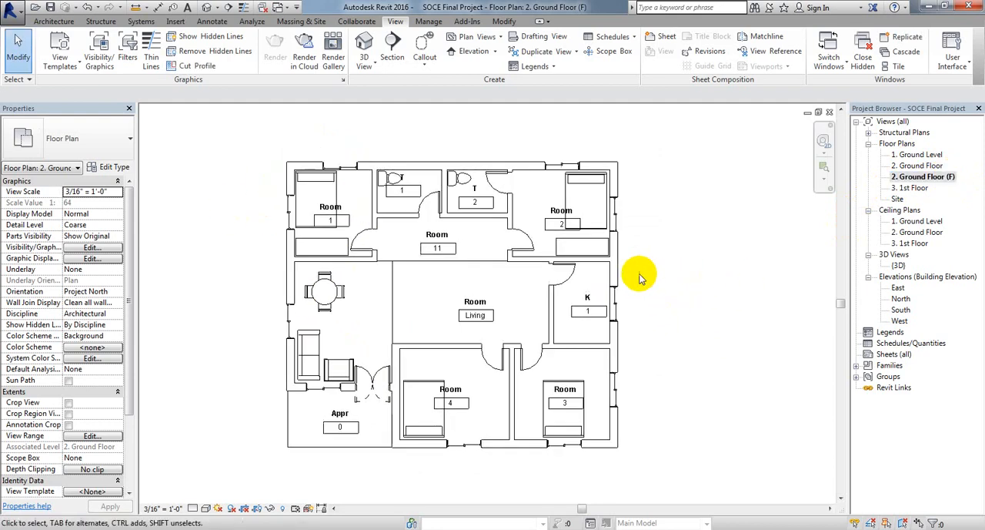
double_click(915, 154)
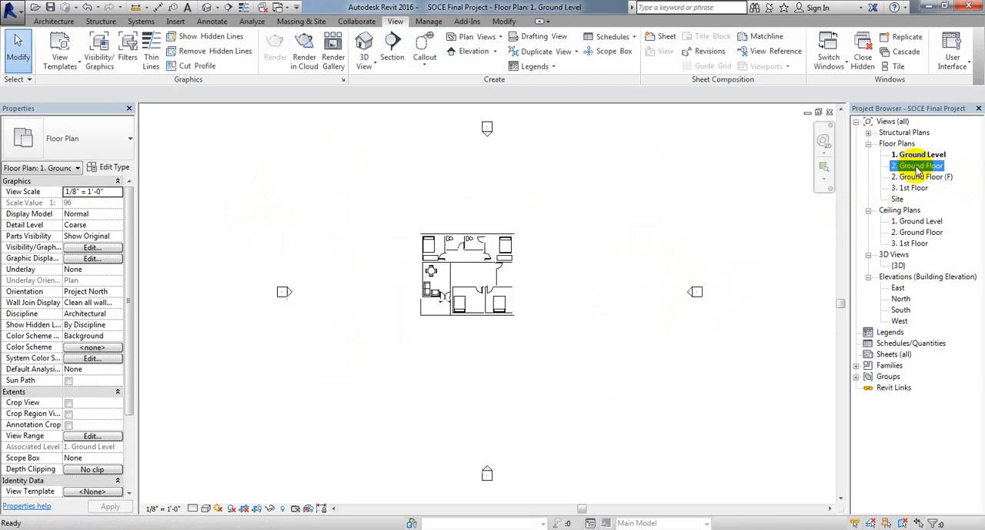
click(916, 166)
double_click(916, 166)
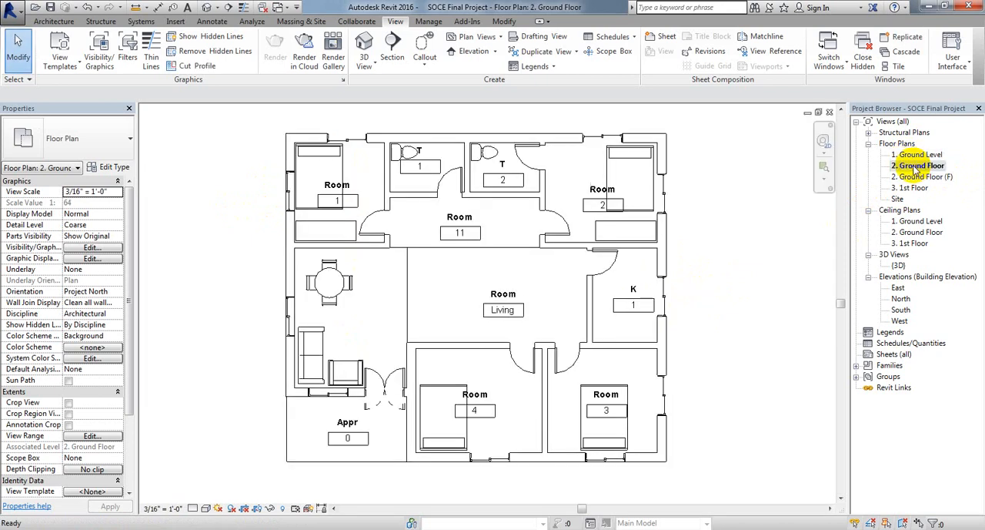
scroll(377, 243, up, 2)
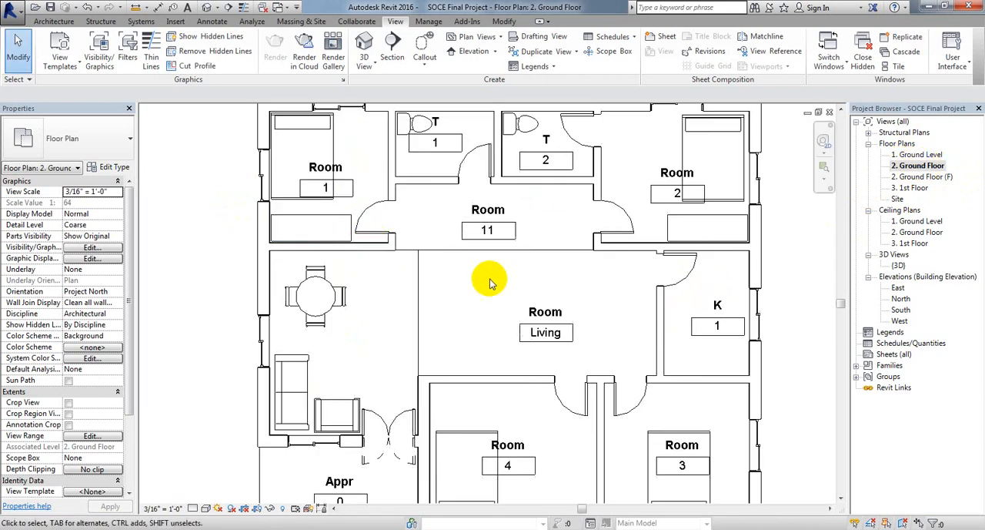
middle_drag(479, 280, 508, 308)
double_click(348, 173)
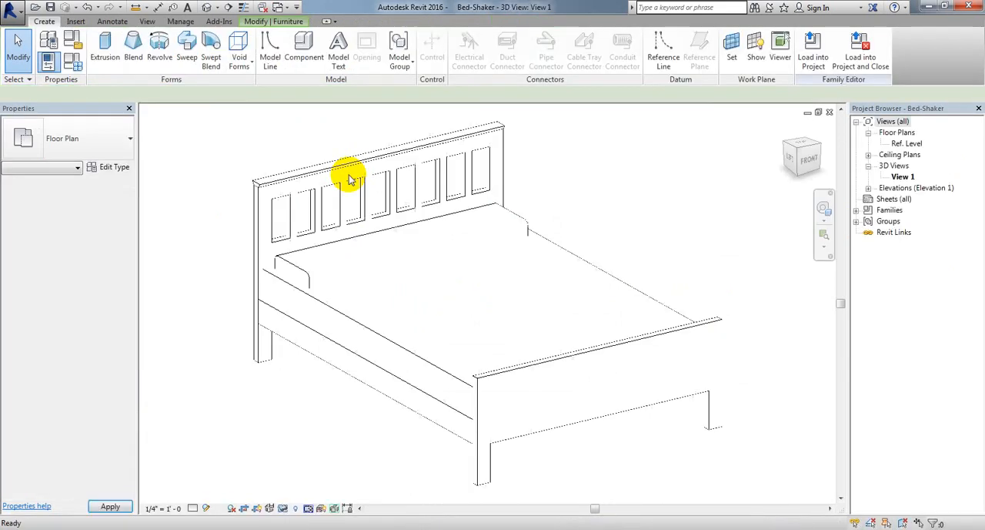
middle_drag(493, 314, 462, 318)
click(842, 54)
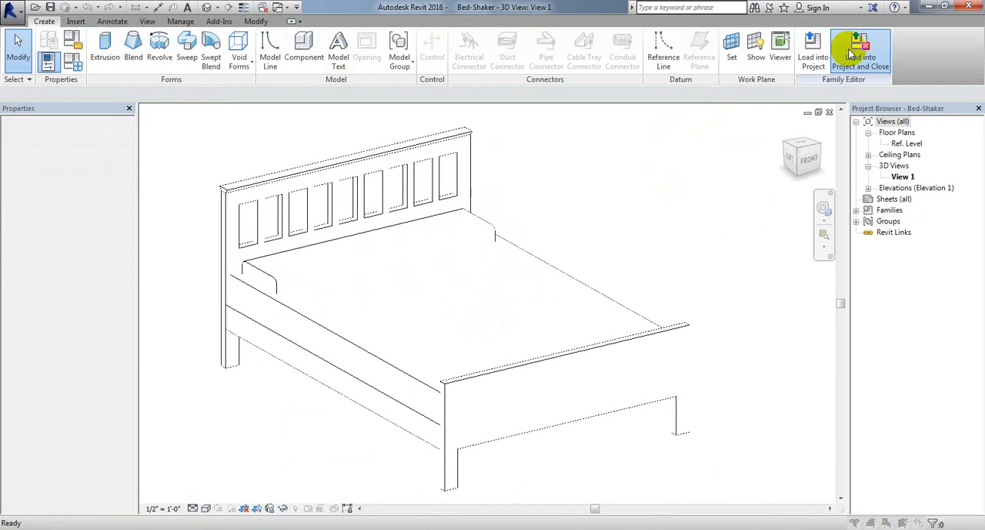
click(457, 269)
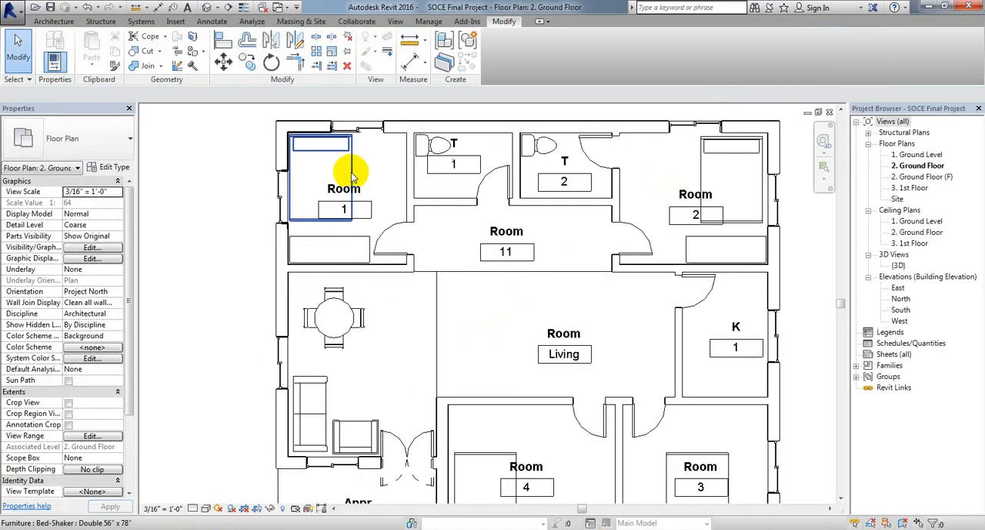
Step: Hide the whole furniture category in the 2. Ground Floor plan, using the bed in Room 1
right_click(350, 174)
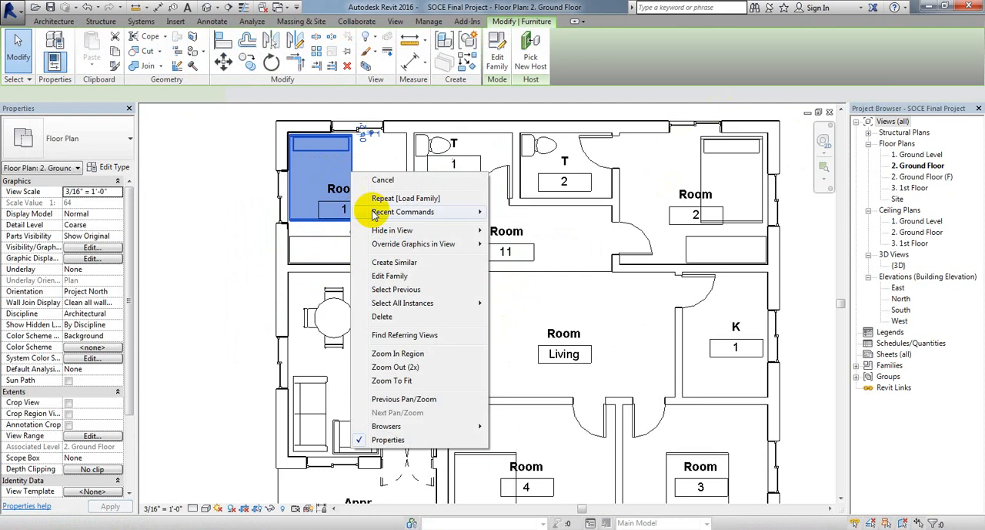
mouse_move(388, 230)
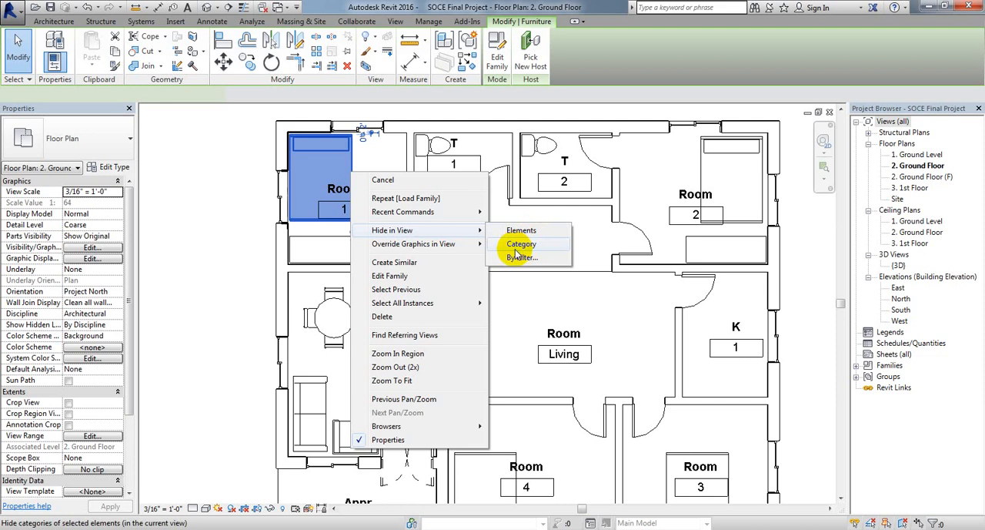
click(515, 251)
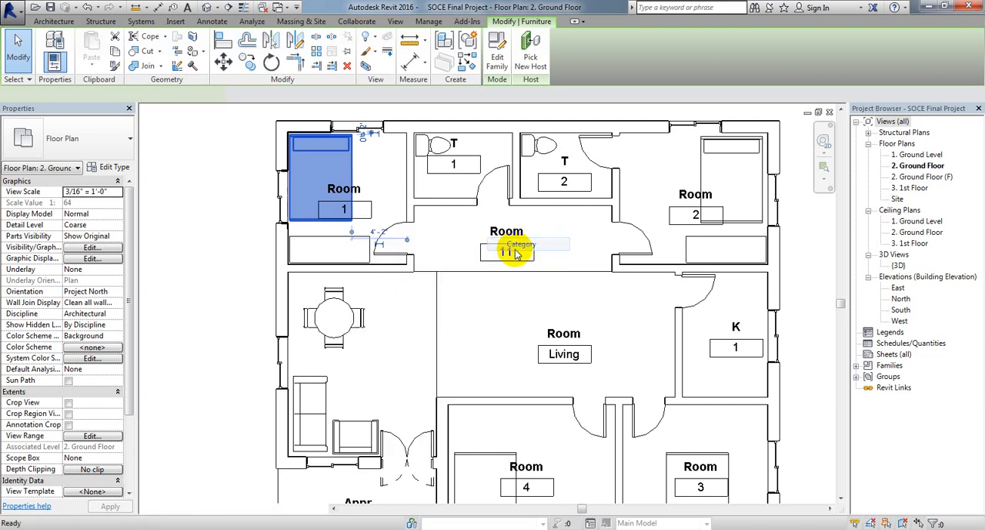
mouse_move(631, 344)
middle_down()
mouse_move(631, 288)
mouse_move(622, 349)
middle_up()
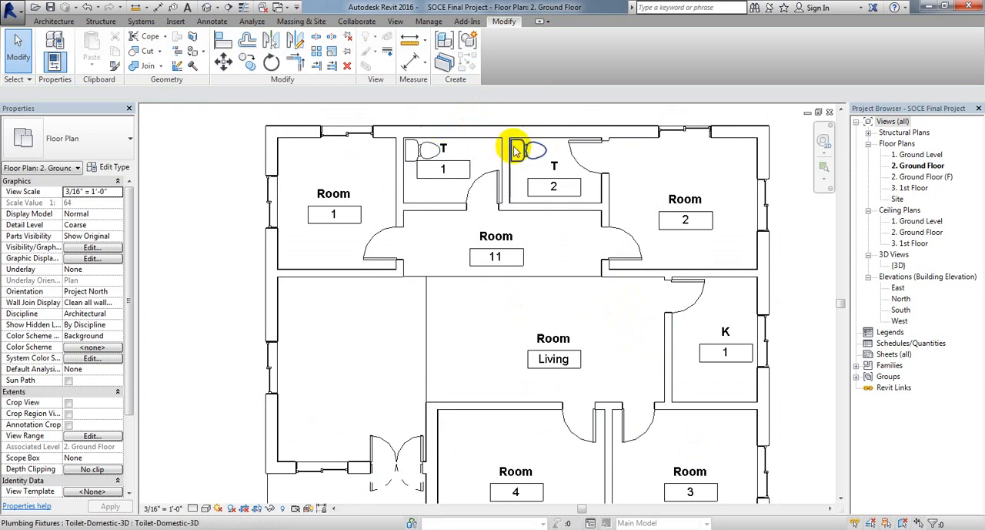
Step: Hide the plumbing fixtures category in the 2. Ground Floor plan using the toilet in T 1, and save the project
click(437, 152)
right_click(437, 152)
mouse_move(504, 210)
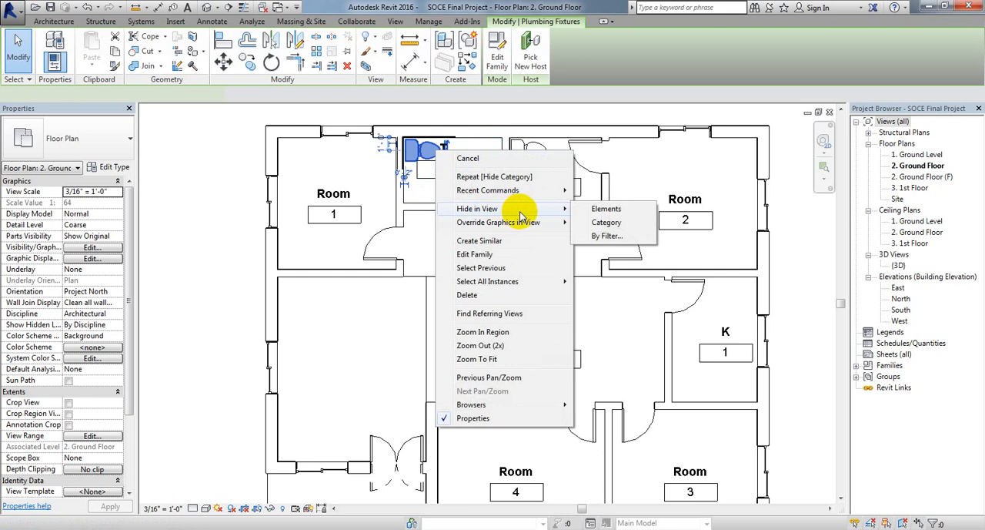
click(600, 223)
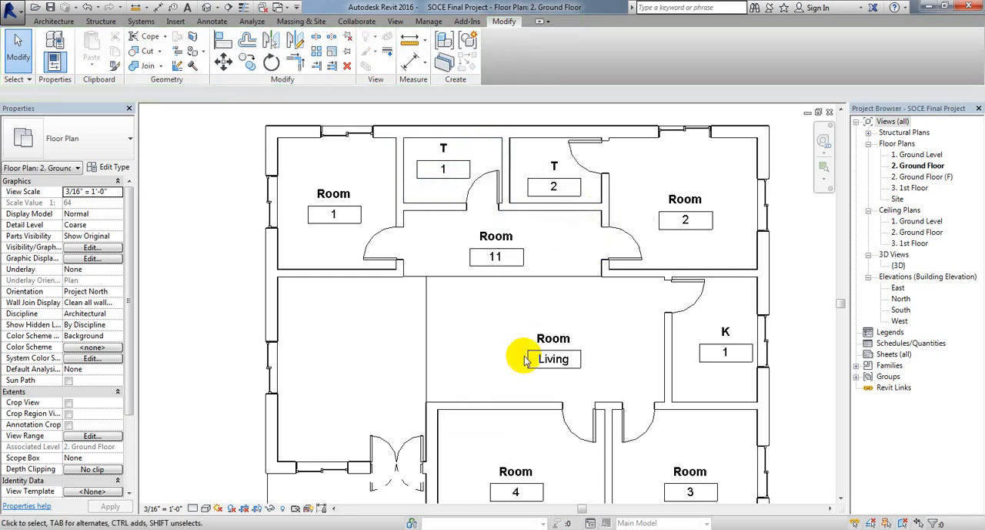
middle_drag(524, 356, 501, 340)
mouse_move(467, 308)
middle_down()
mouse_move(472, 321)
mouse_move(465, 302)
middle_up()
scroll(465, 301, down, 1)
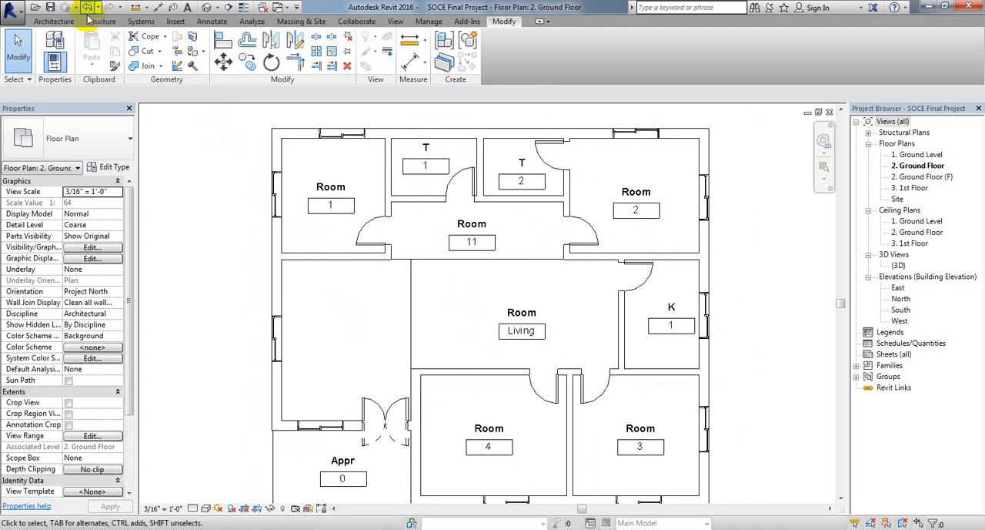
click(49, 9)
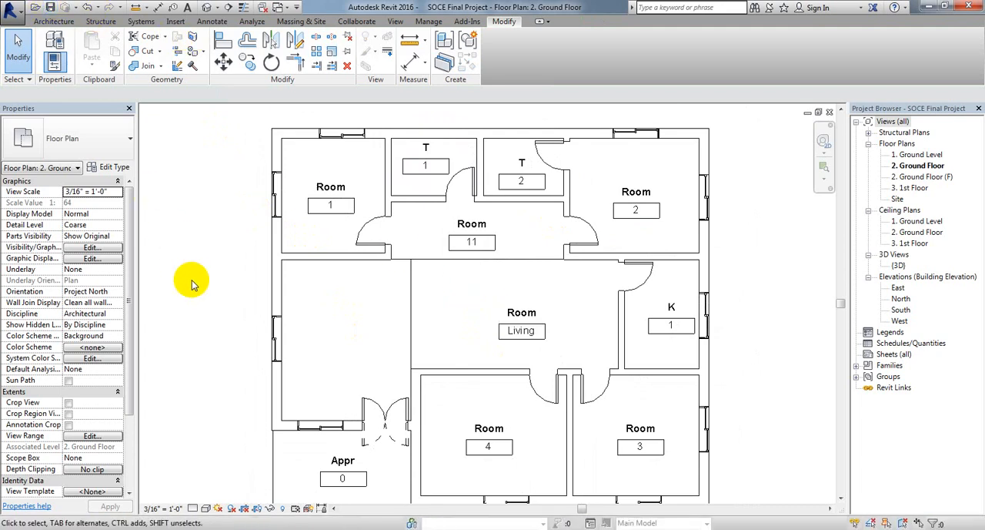
Step: Compare the furnished 2. Ground Floor (F) plan with the 2. Ground Floor plan
click(925, 176)
double_click(926, 177)
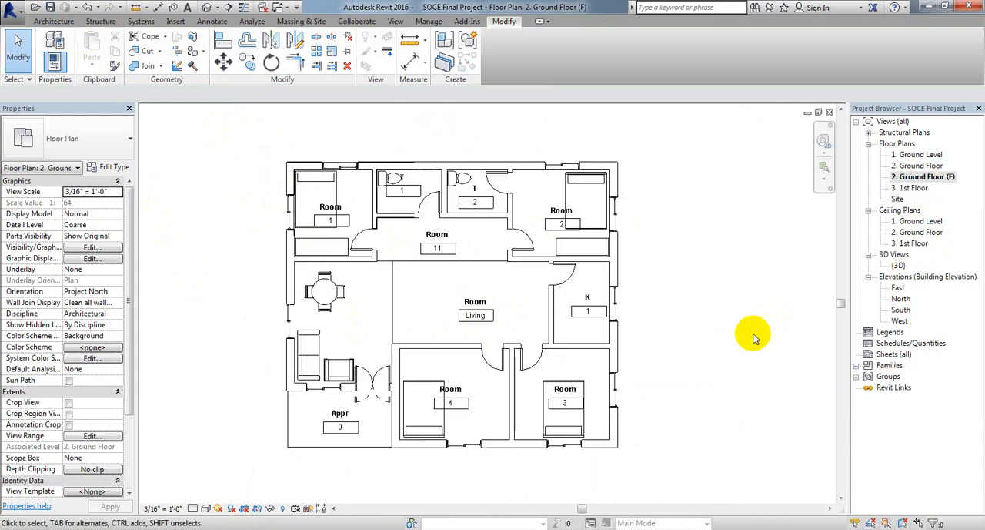
middle_drag(807, 385, 820, 365)
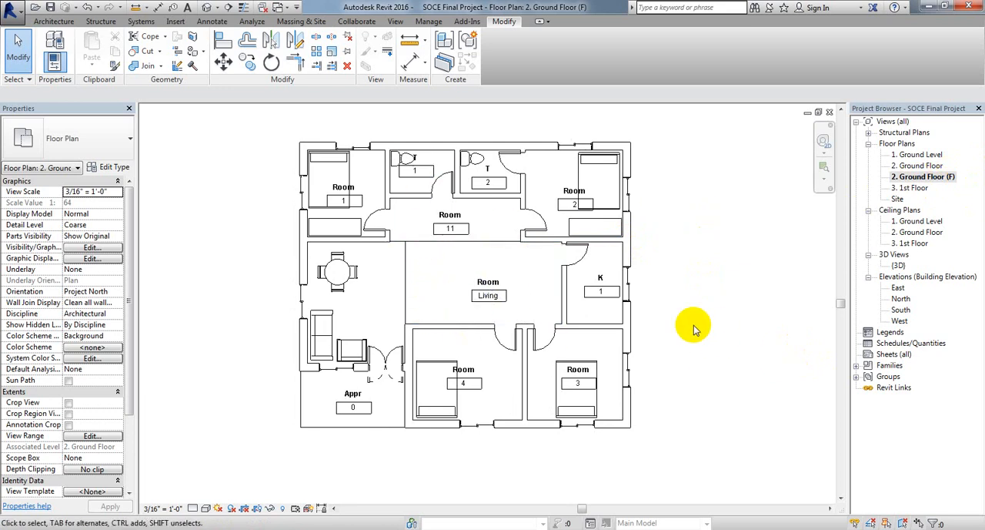
double_click(917, 166)
scroll(504, 312, down, 3)
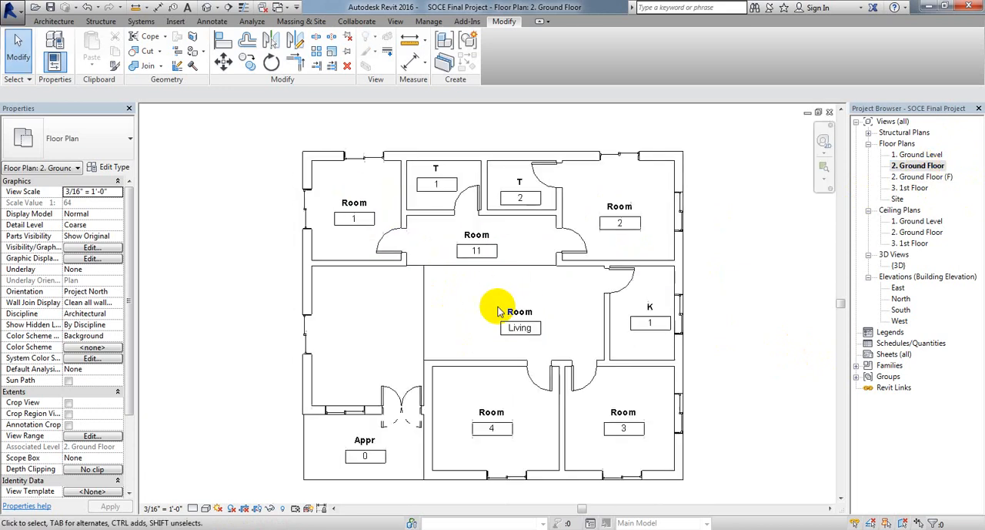
middle_drag(737, 319, 724, 314)
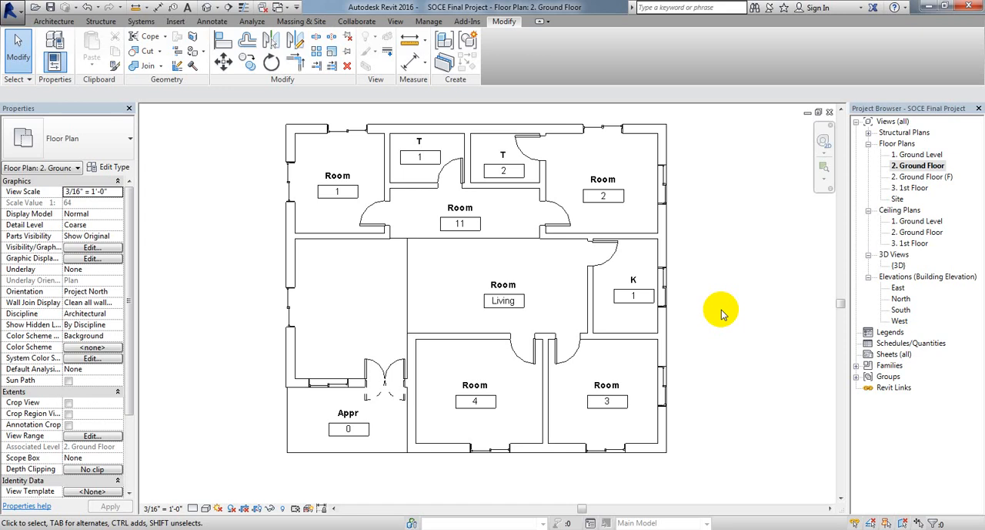
Step: Open the East elevation and examine its windows and level lines up close
double_click(898, 288)
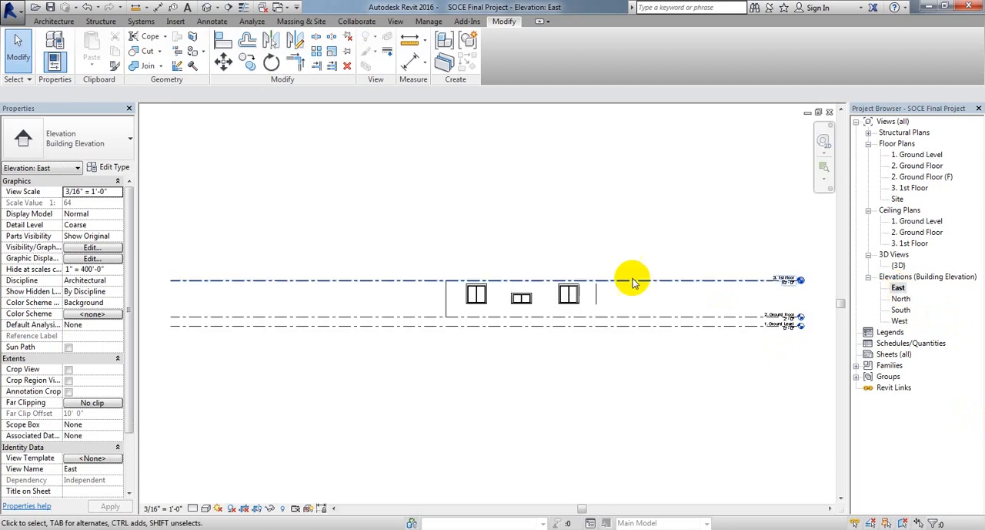
scroll(455, 298, up, 5)
scroll(394, 357, up, 1)
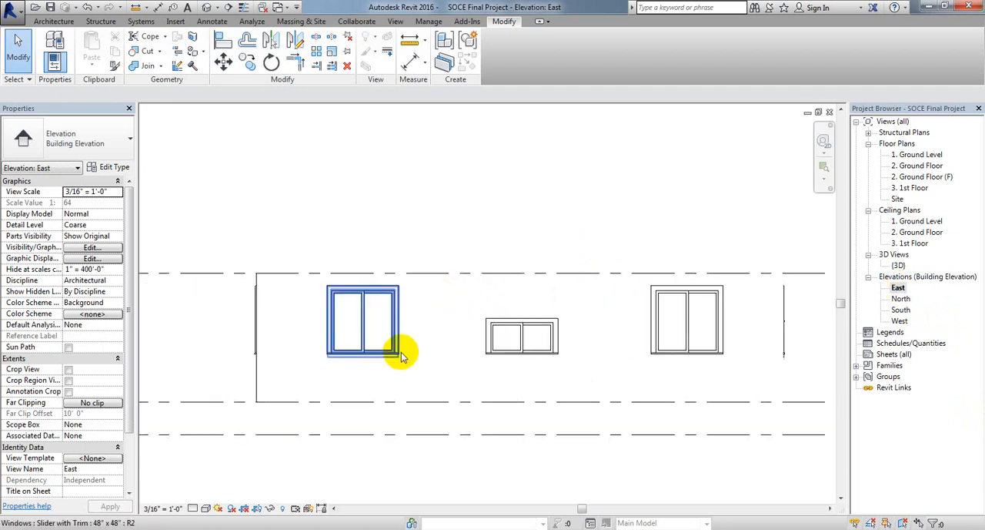
scroll(470, 348, up, 1)
middle_drag(470, 350, 396, 336)
scroll(406, 318, down, 1)
scroll(406, 318, down, 2)
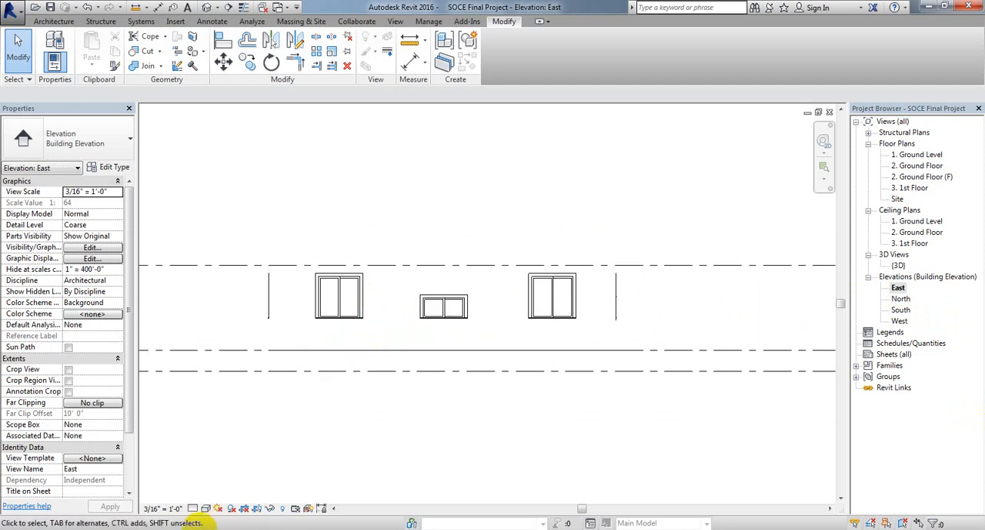
Step: Try the Wireframe visual style on the East elevation and return it to Hidden Line
click(205, 508)
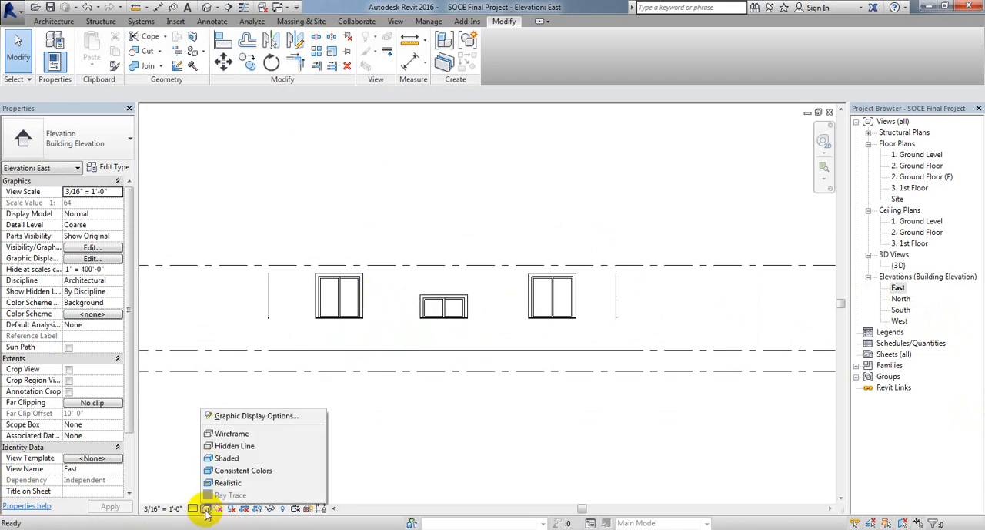
click(236, 436)
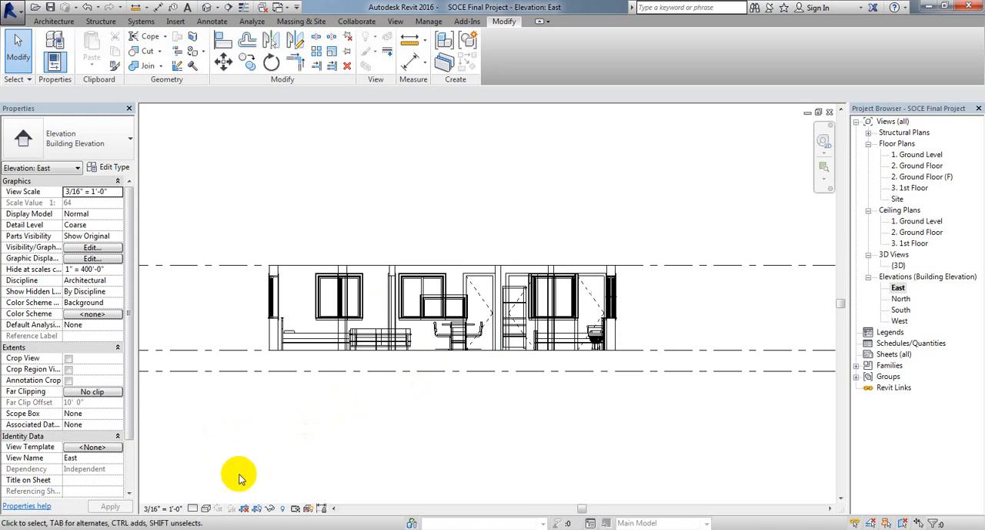
click(206, 510)
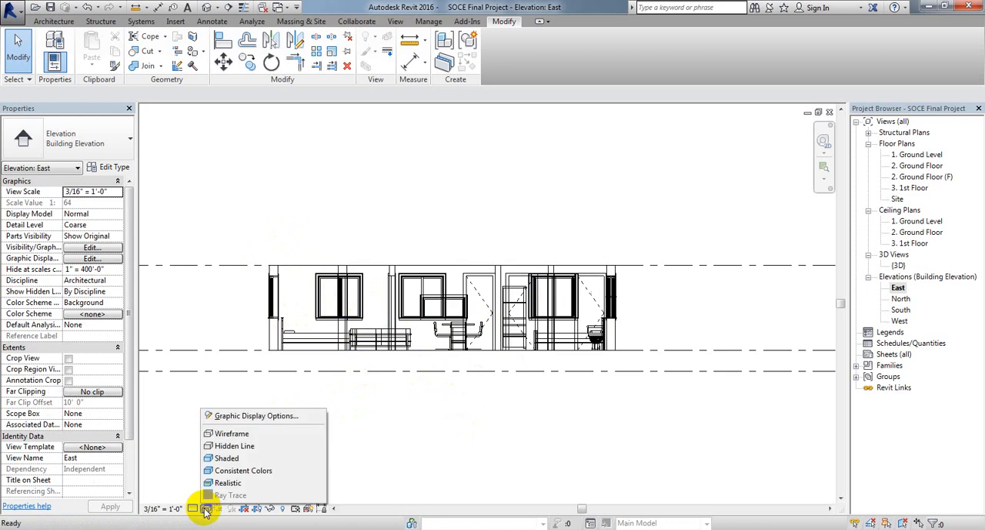
click(246, 447)
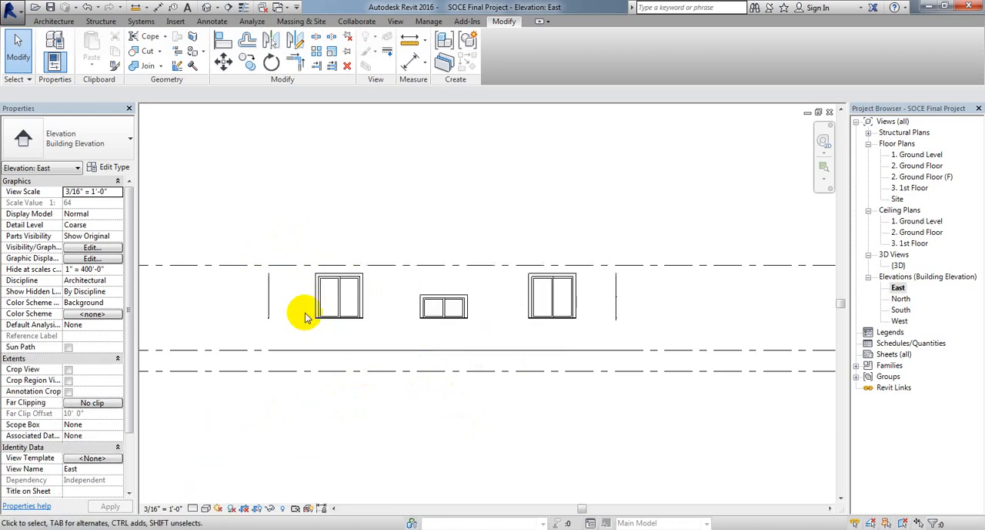
Step: Set the East elevation's visual style to Shaded
click(206, 509)
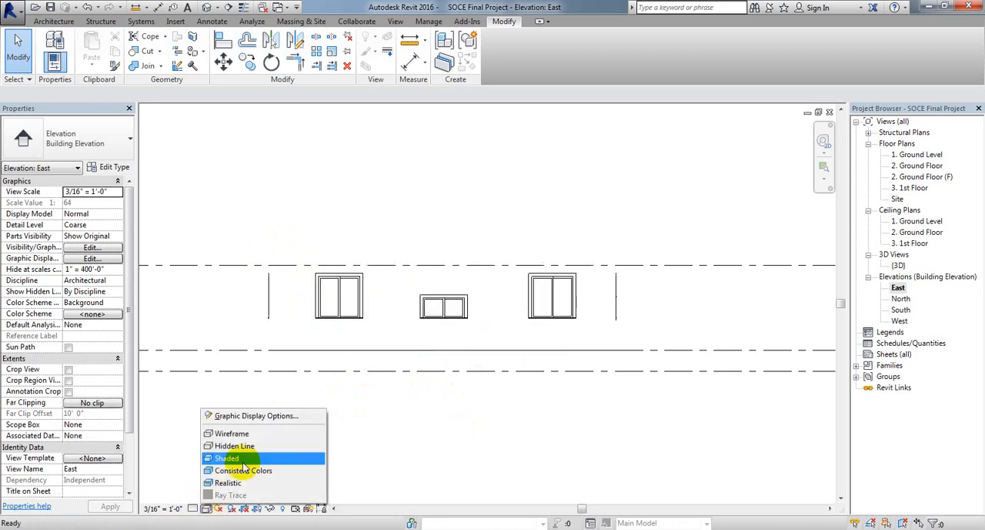
click(242, 457)
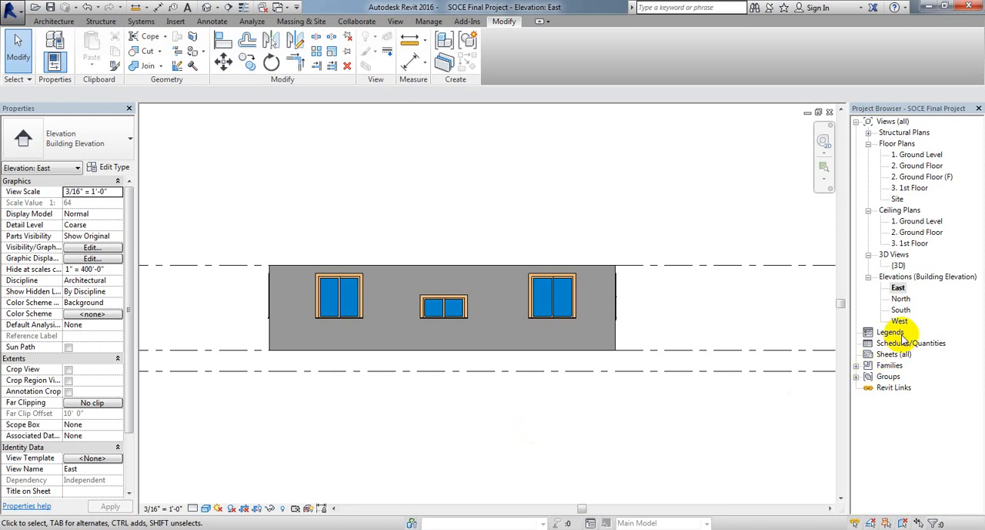
Step: Open the North elevation and set its visual style to Shaded
double_click(901, 299)
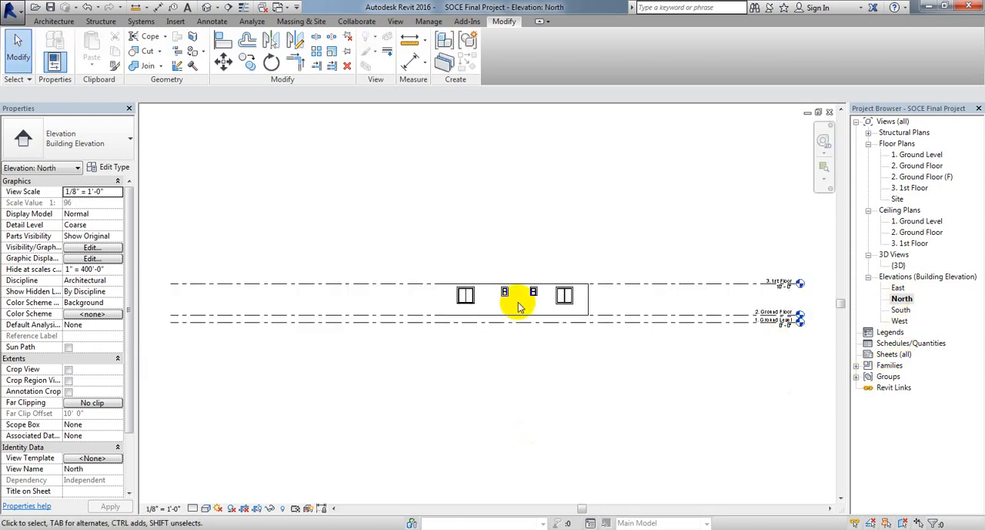
scroll(455, 303, up, 5)
middle_drag(490, 318, 473, 310)
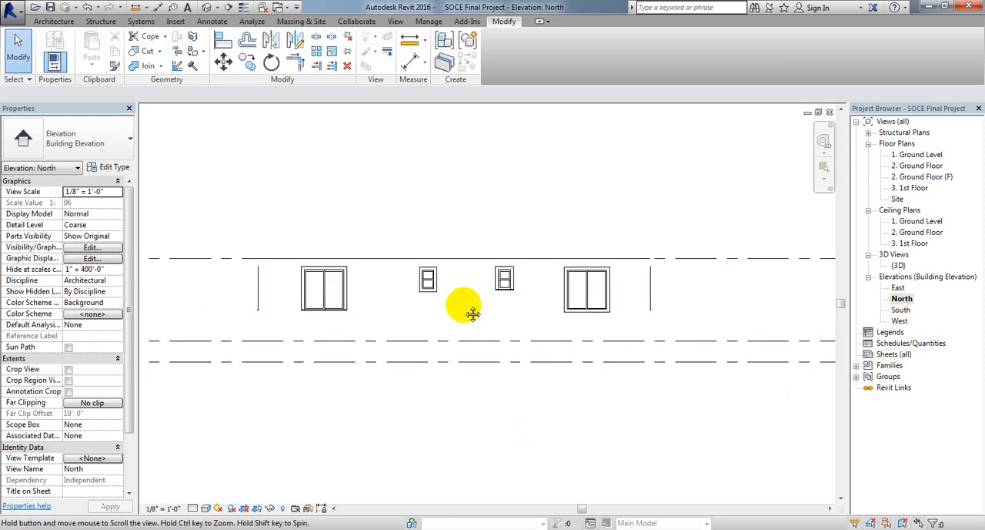
click(204, 508)
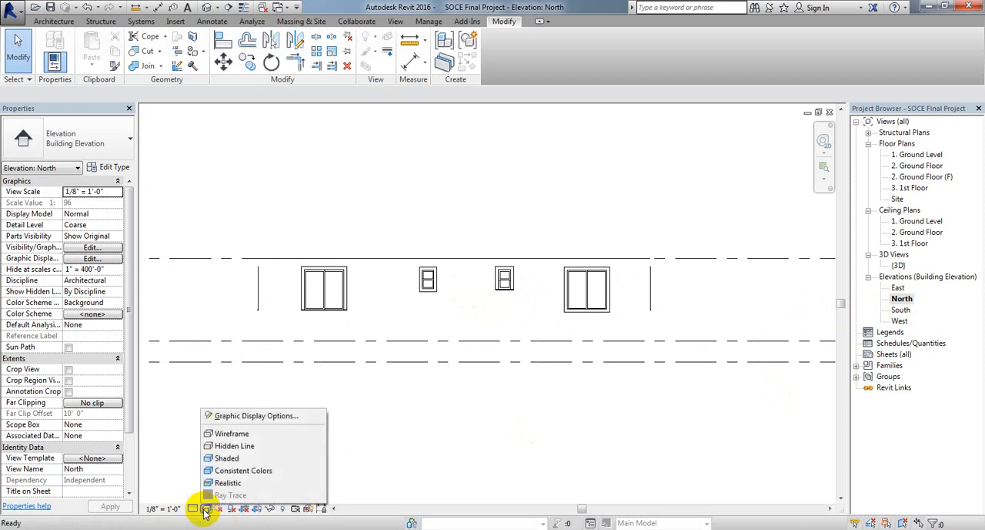
click(228, 458)
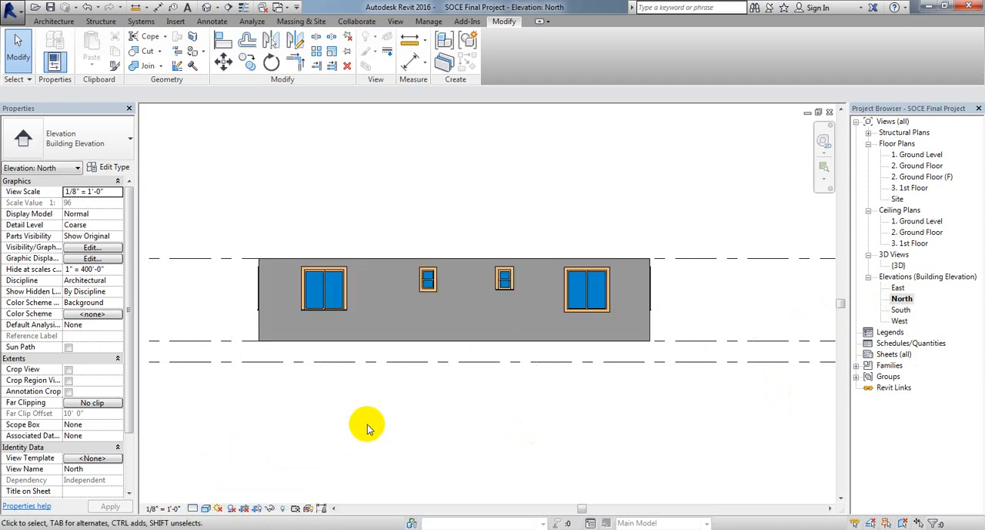
Step: Open the South elevation and examine its windows, entrance door and wall ends up close
middle_drag(419, 423, 409, 425)
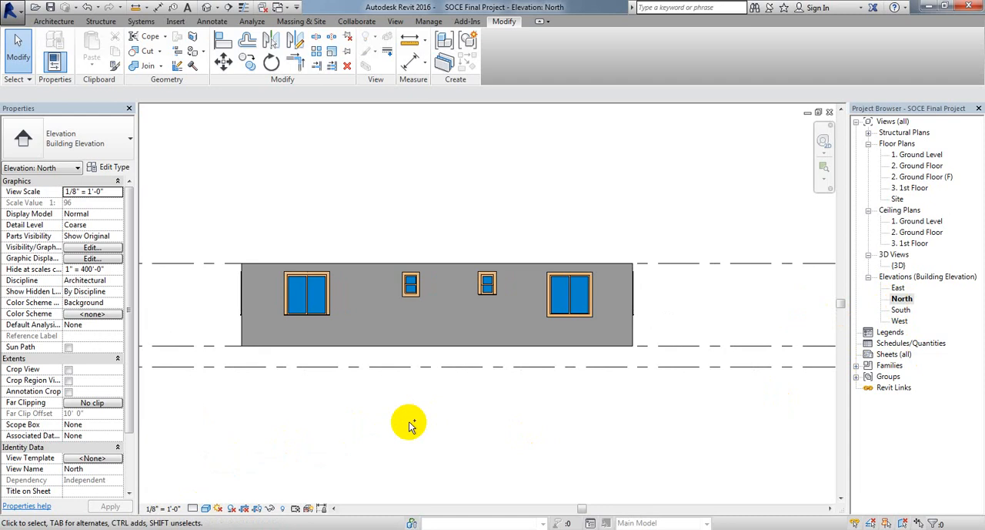
double_click(900, 309)
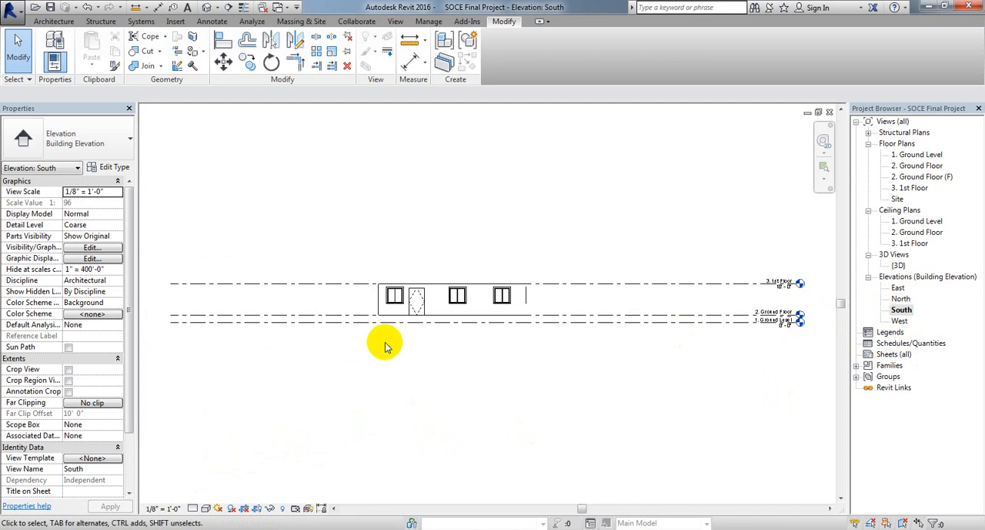
scroll(408, 300, up, 5)
middle_drag(357, 315, 320, 328)
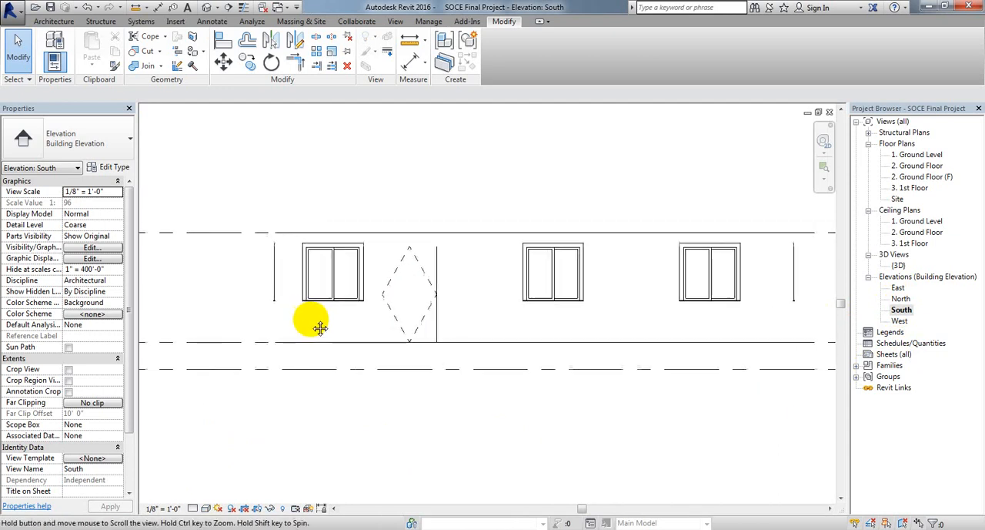
scroll(354, 315, up, 2)
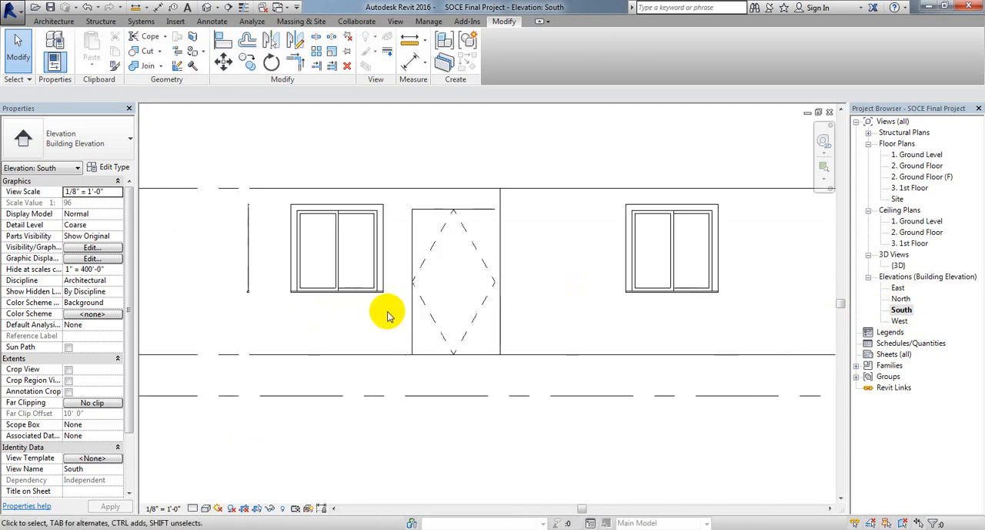
scroll(387, 315, up, 2)
middle_drag(387, 295, 359, 341)
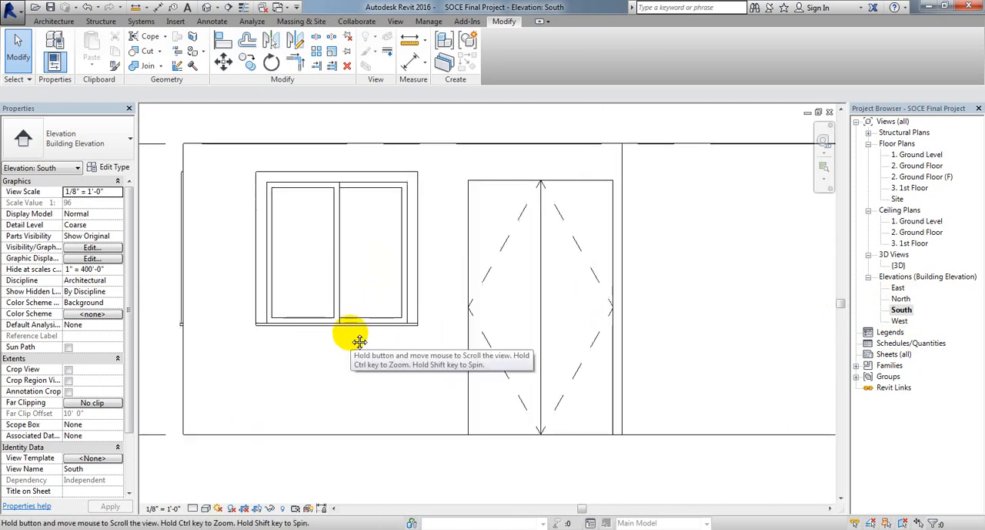
scroll(376, 344, down, 4)
middle_drag(620, 318, 530, 310)
scroll(533, 282, down, 1)
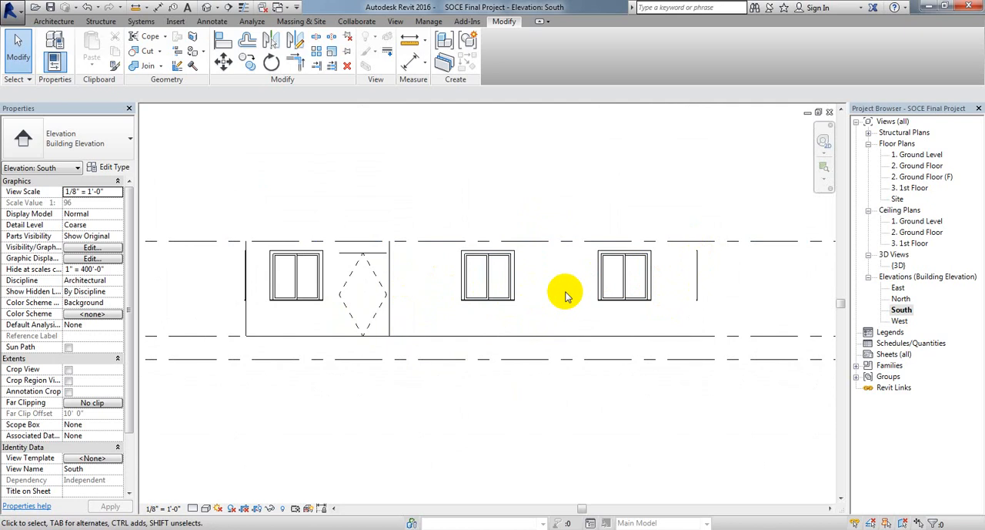
middle_drag(572, 298, 566, 293)
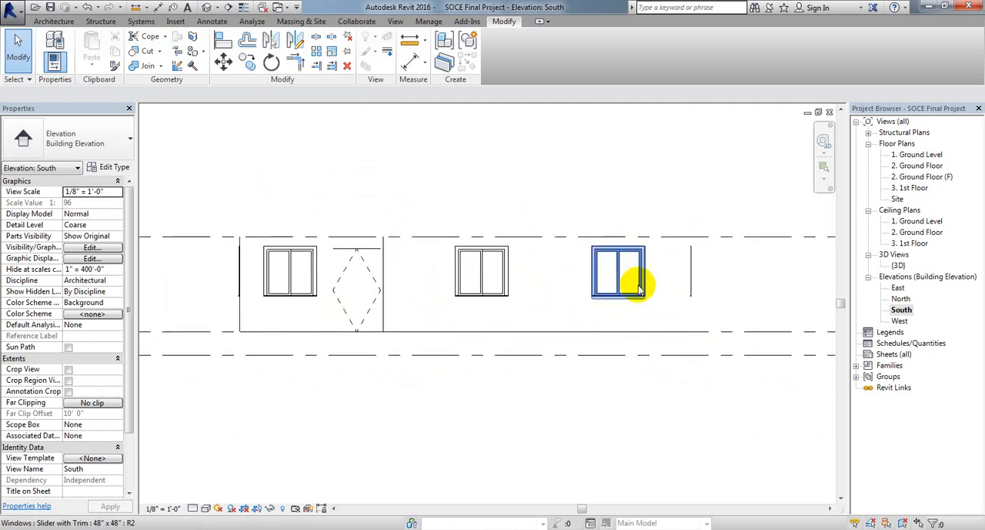
middle_drag(668, 297, 673, 296)
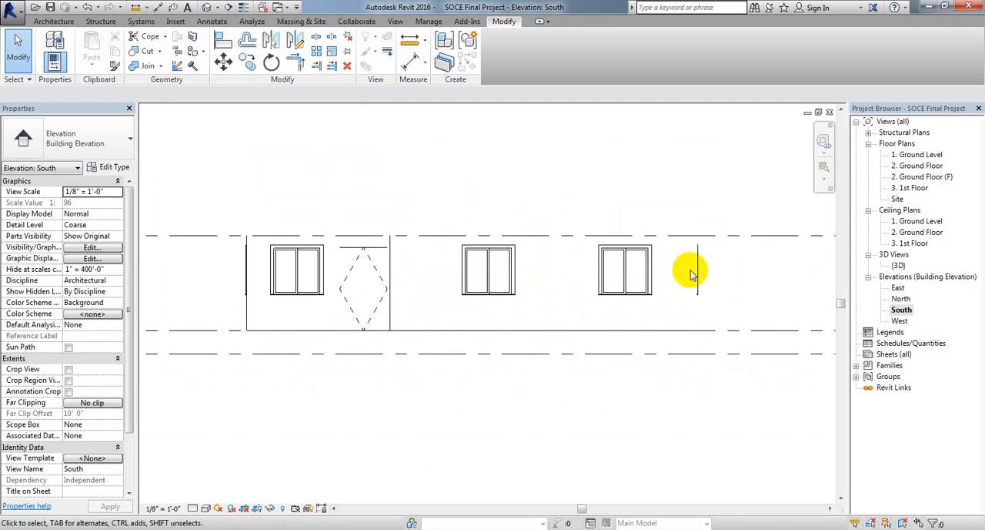
scroll(702, 291, up, 3)
scroll(699, 293, up, 2)
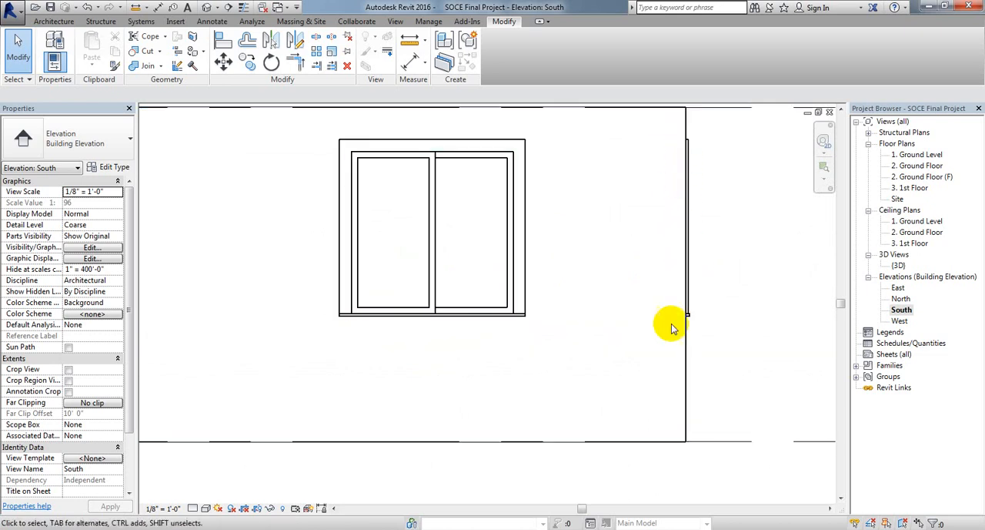
scroll(678, 388, down, 1)
scroll(548, 357, down, 2)
middle_drag(493, 360, 595, 341)
scroll(448, 323, down, 2)
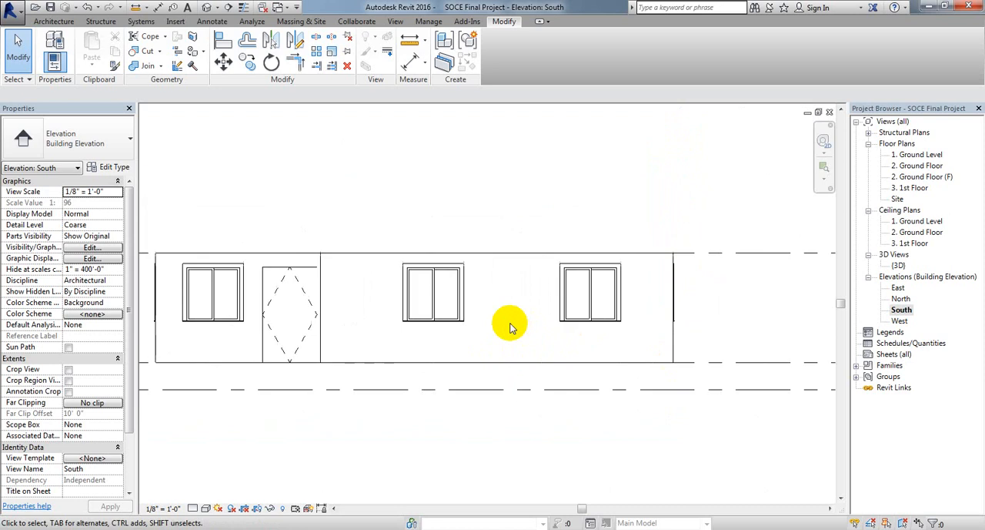
Step: Set the South elevation's visual style to Shaded
middle_drag(448, 323, 539, 328)
middle_drag(477, 334, 489, 335)
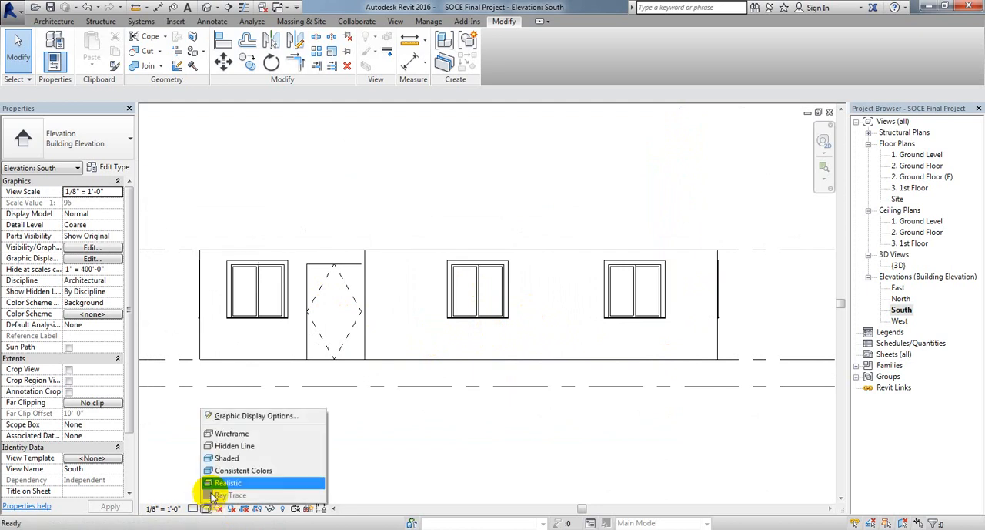
click(226, 458)
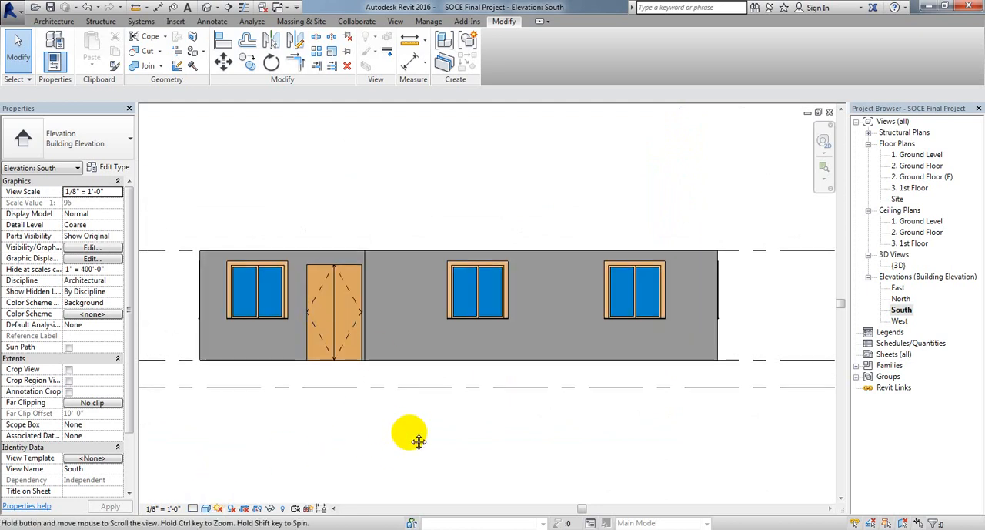
Step: Open the West elevation and set its visual style to Shaded
double_click(902, 321)
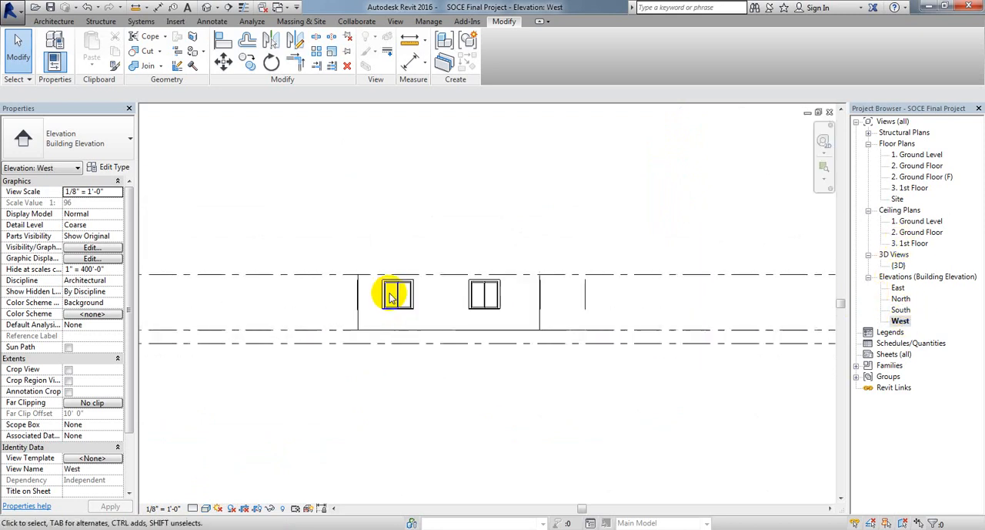
scroll(389, 293, up, 4)
scroll(467, 313, up, 2)
middle_drag(467, 314, 411, 315)
scroll(390, 311, down, 3)
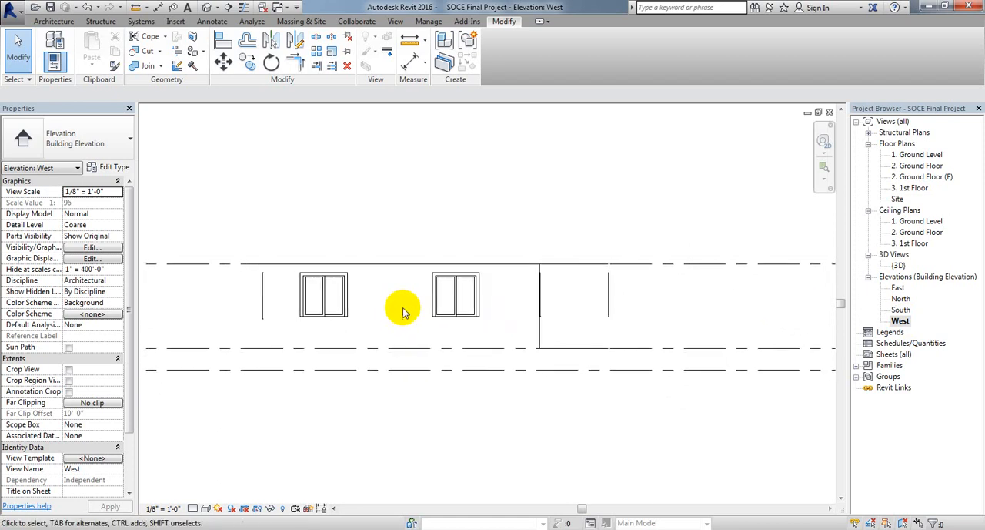
click(206, 508)
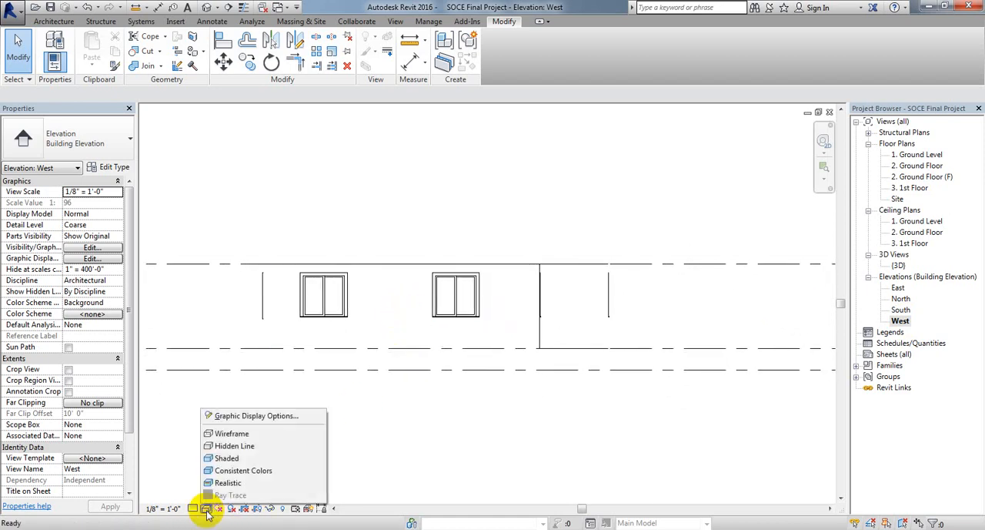
click(243, 459)
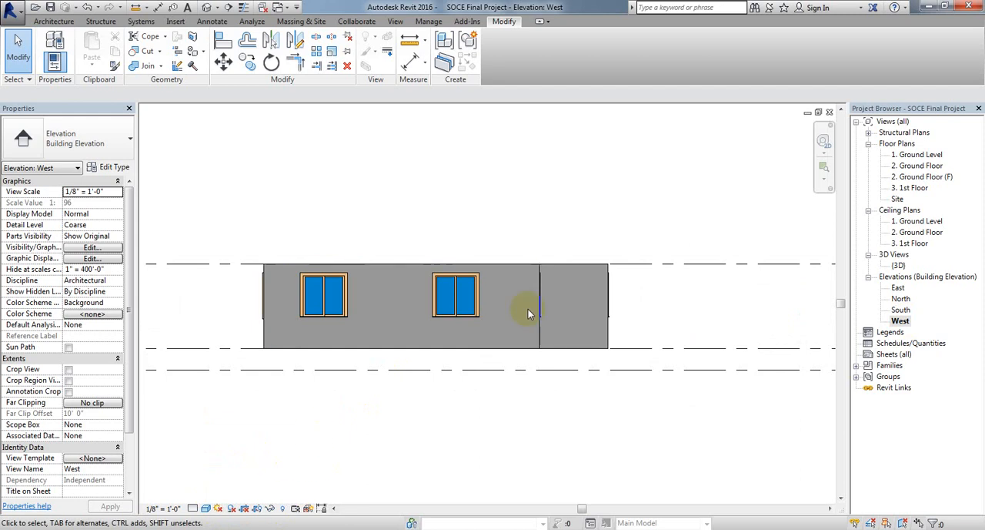
scroll(546, 304, up, 3)
scroll(546, 305, down, 4)
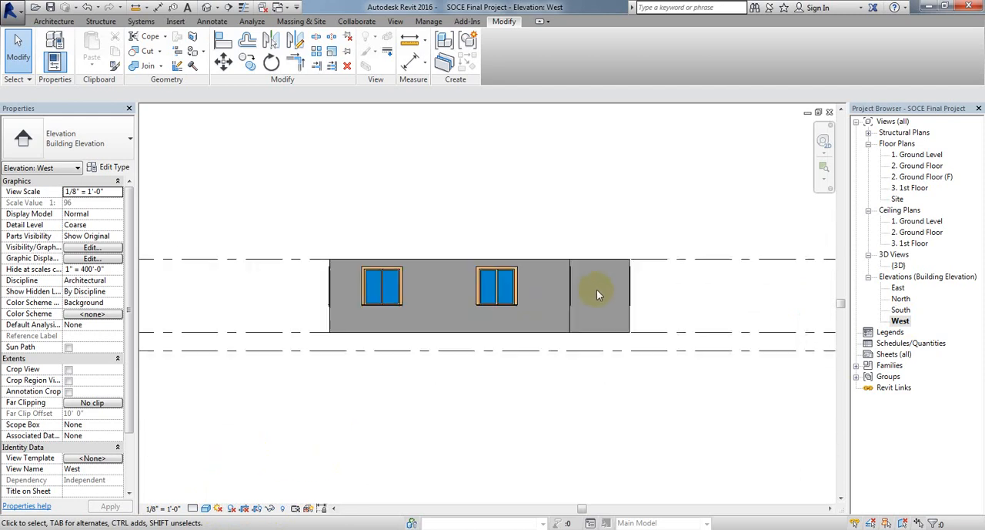
middle_drag(518, 294, 515, 317)
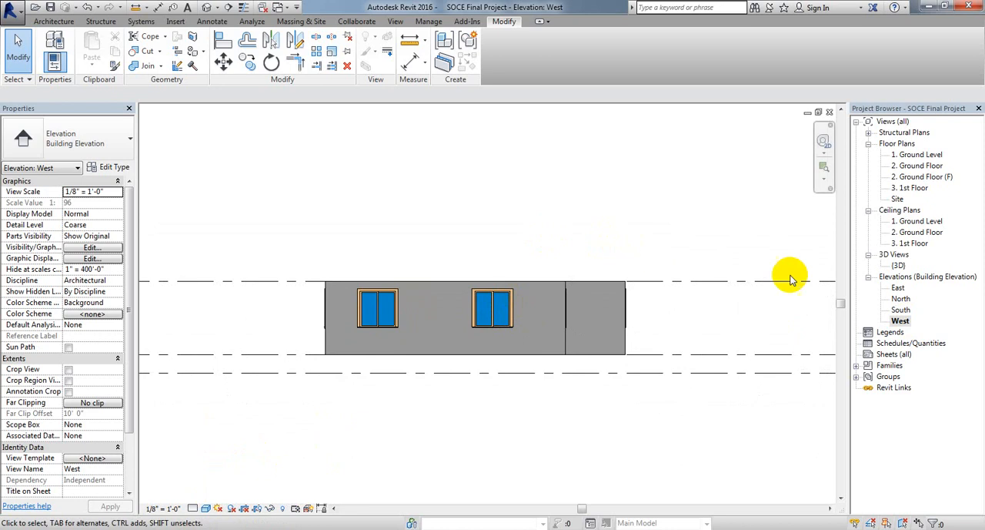
Step: In the 2. Ground Floor plan, create a building section running vertically through Appr 0 and Room 1, extending past both outer walls
double_click(912, 166)
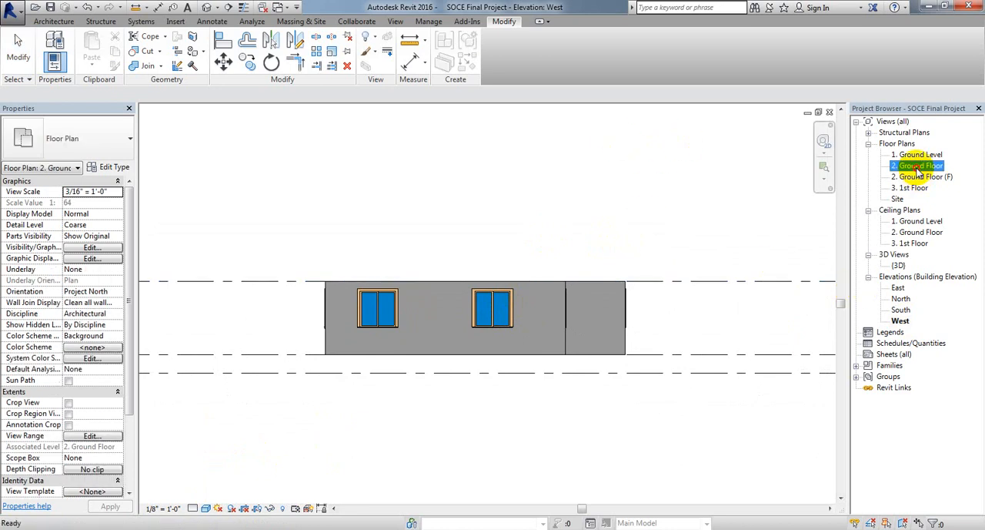
middle_drag(454, 277, 440, 292)
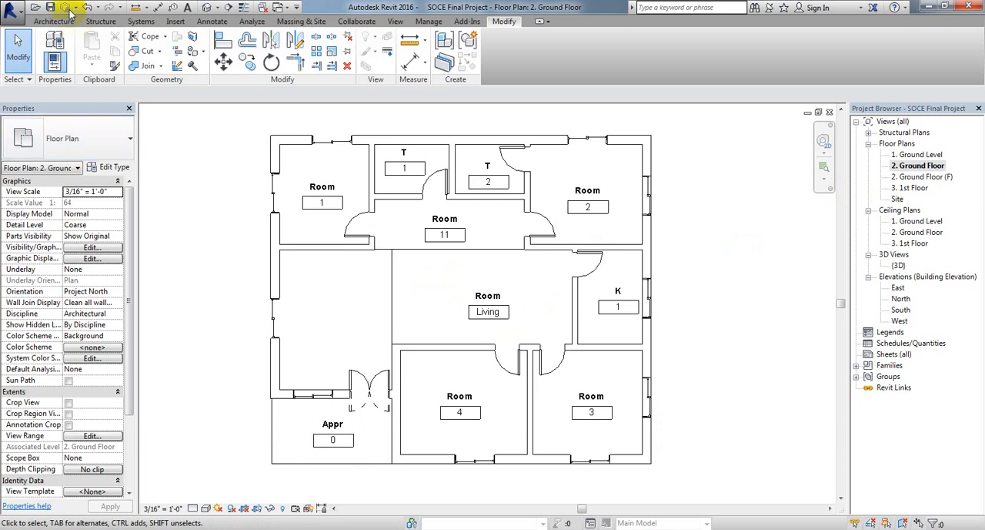
click(396, 22)
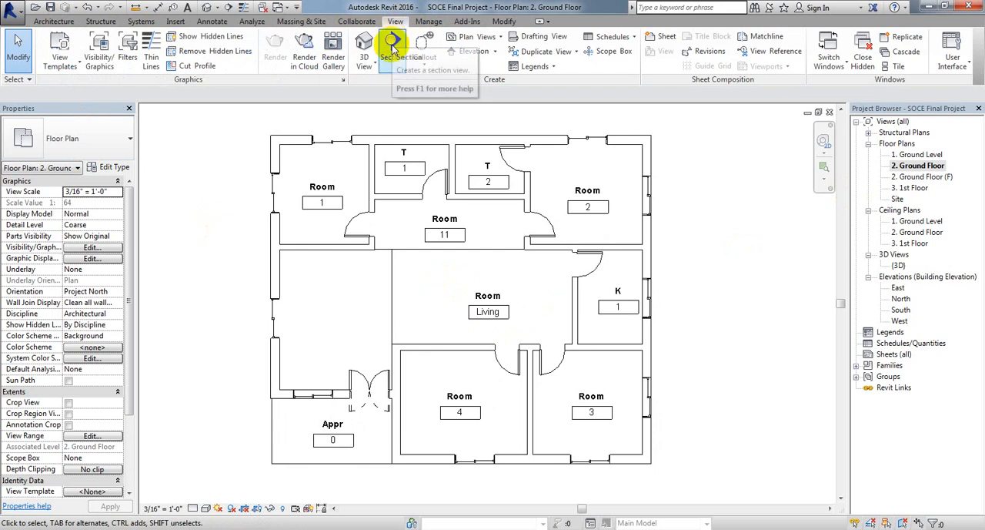
click(393, 46)
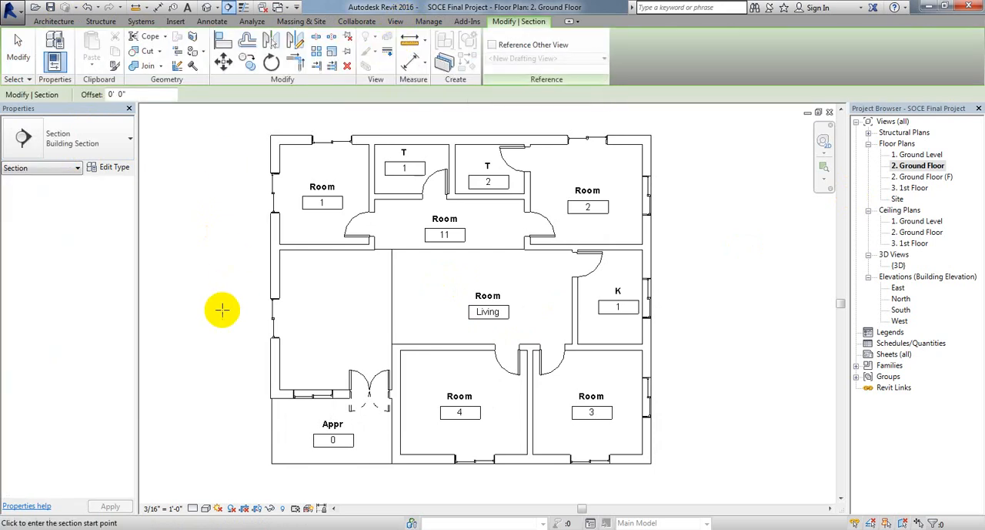
middle_drag(220, 308, 217, 267)
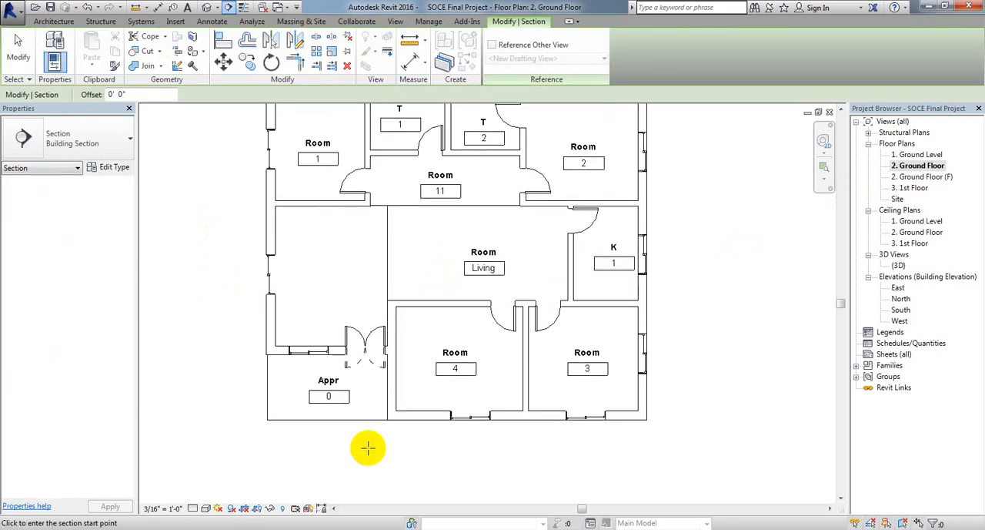
scroll(373, 448, down, 2)
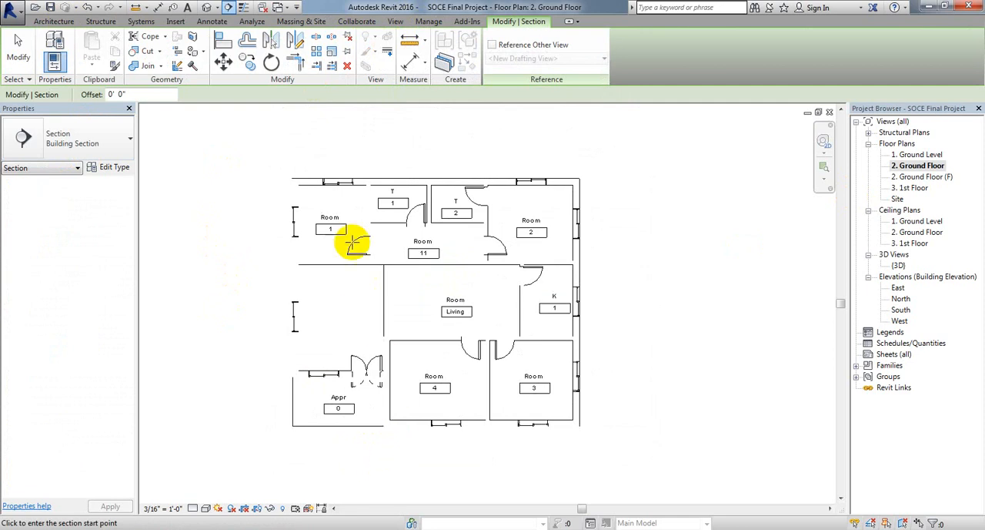
click(344, 461)
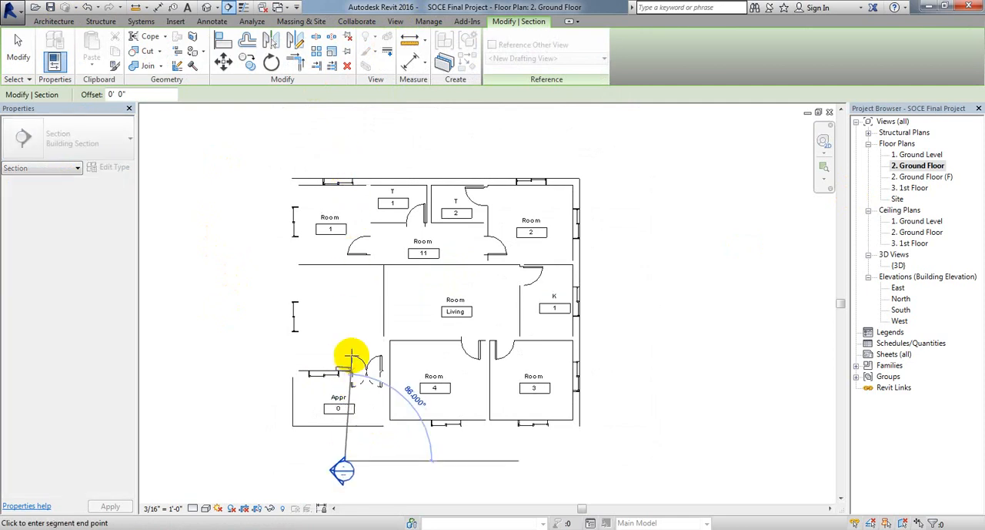
click(345, 141)
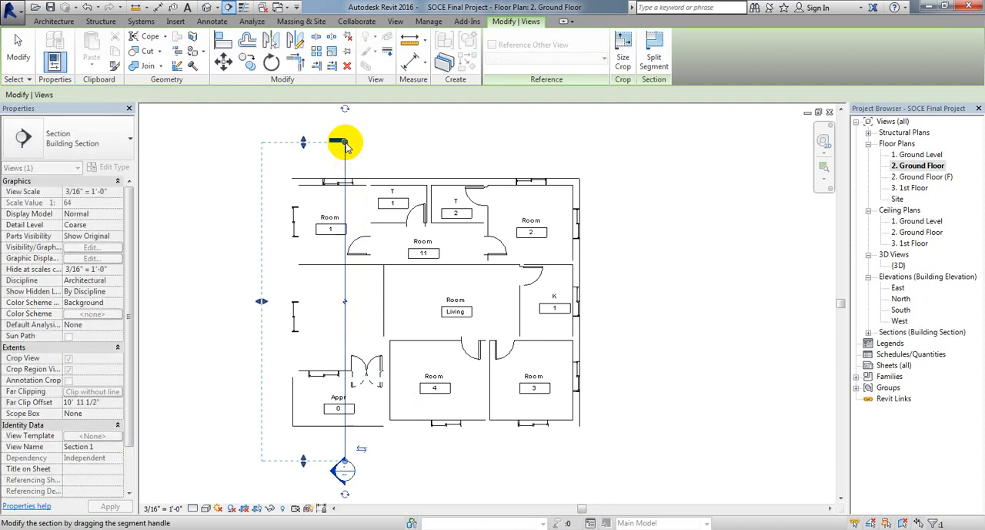
Step: Open the new section's view from its section head and examine the cut walls, windows, furniture and level lines
middle_drag(408, 498, 434, 461)
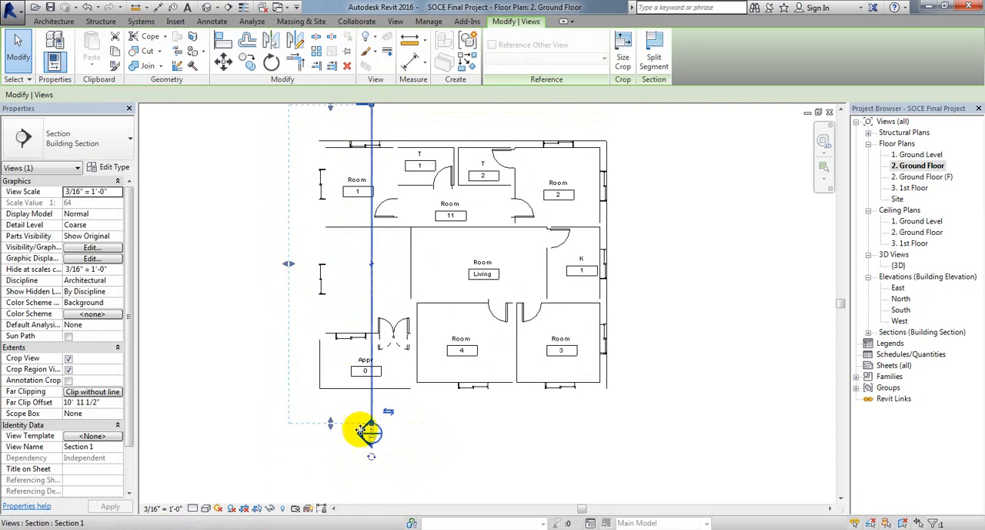
scroll(356, 420, up, 3)
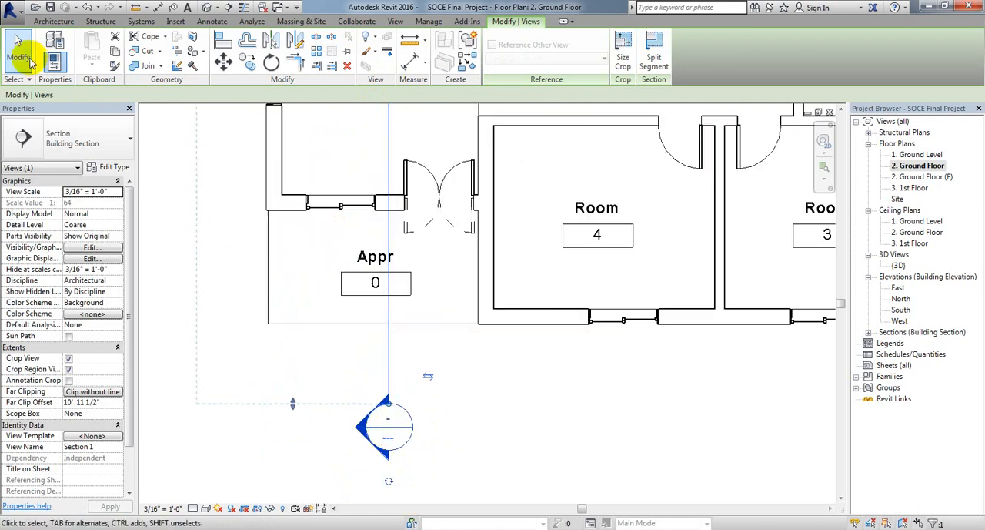
click(165, 166)
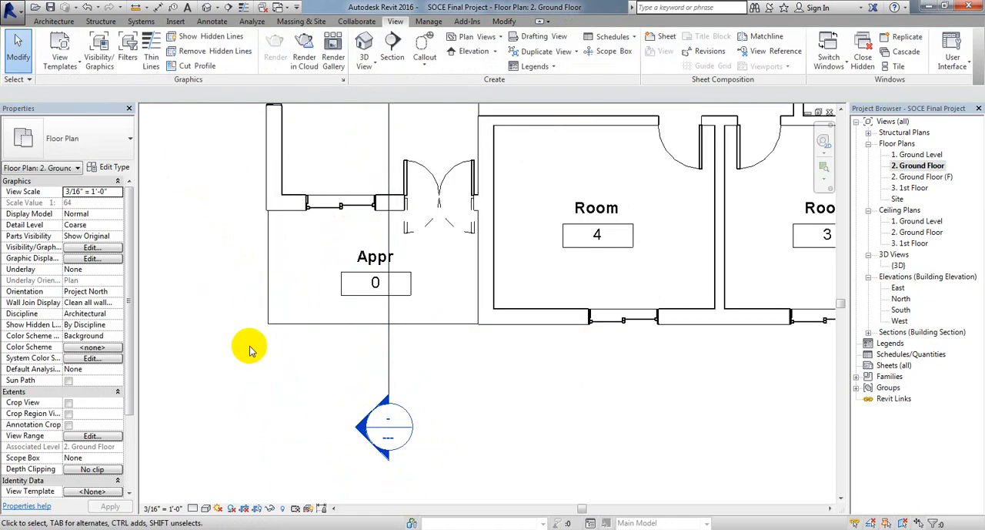
scroll(412, 321, down, 3)
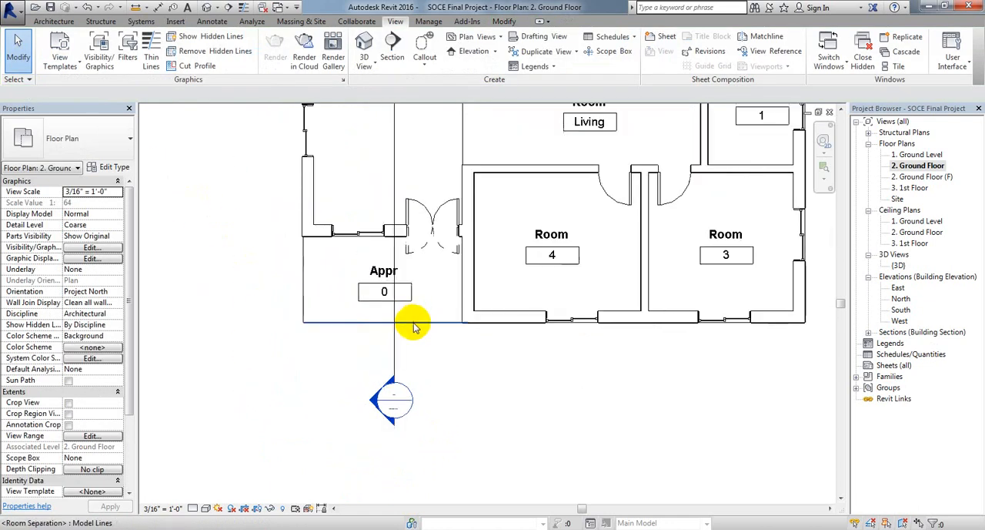
double_click(385, 386)
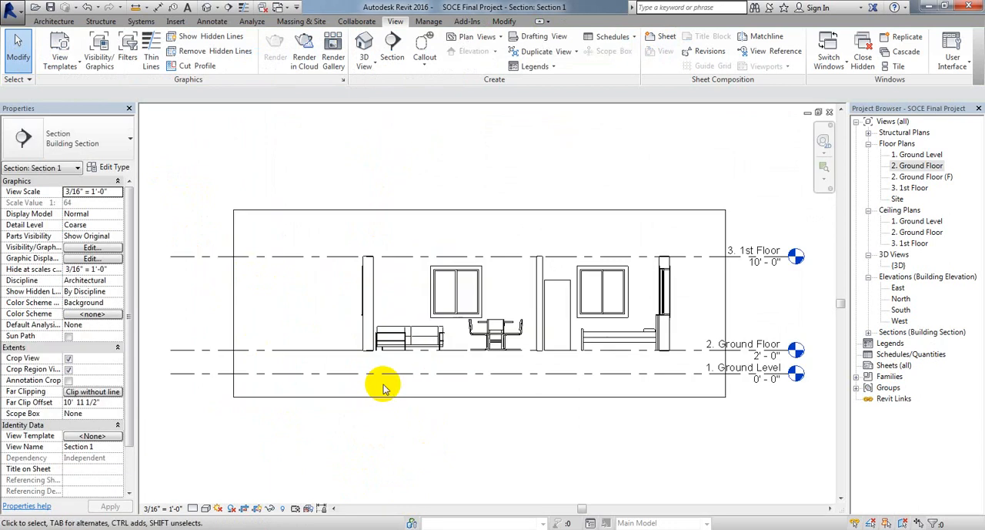
scroll(506, 392, up, 5)
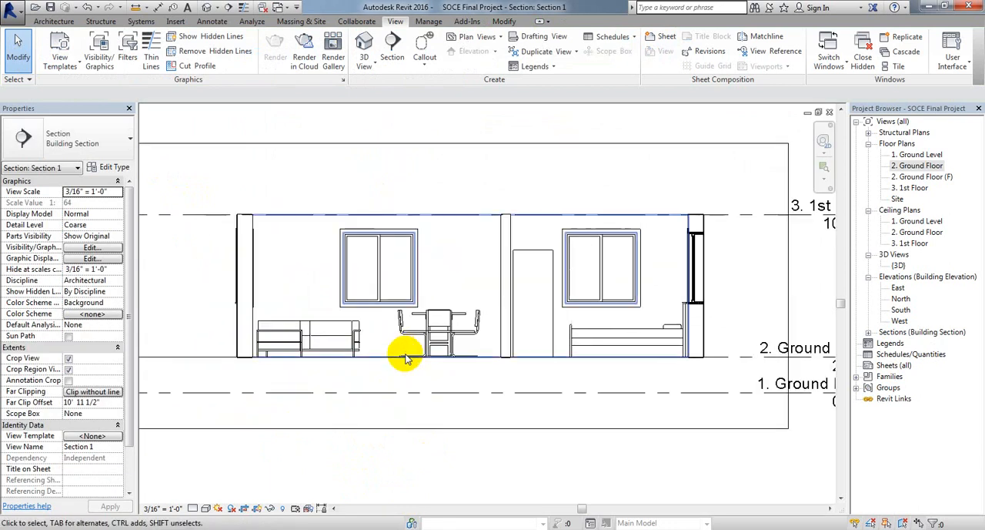
middle_drag(492, 402, 466, 397)
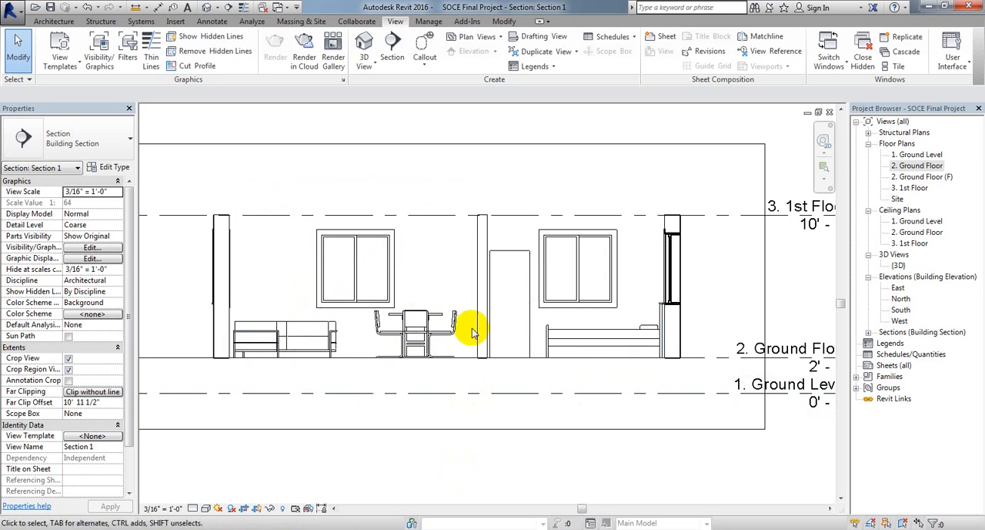
scroll(676, 328, up, 1)
scroll(679, 331, down, 2)
middle_drag(360, 305, 384, 310)
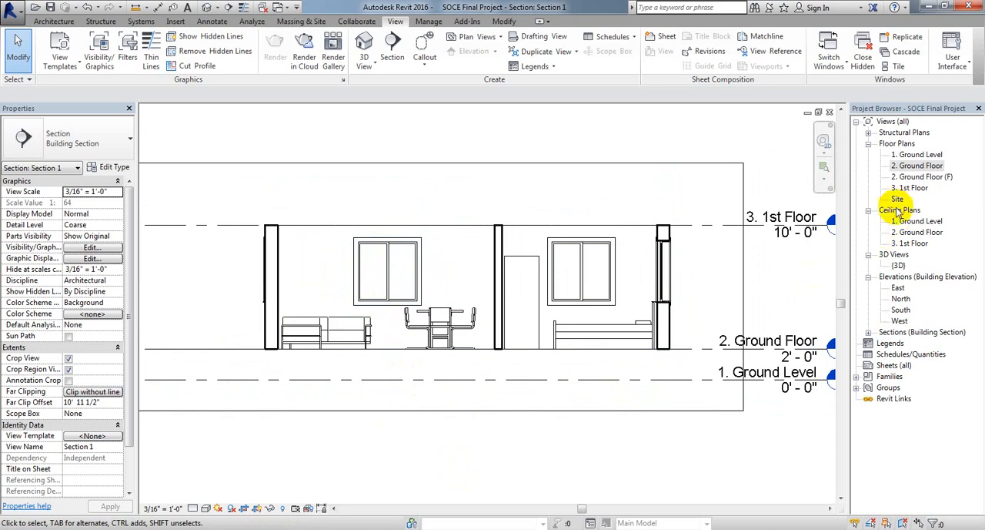
Step: In the 2. Ground Floor plan, flip the vertical section to look toward the Living room and adjust its far clip depth to about 10' 9"
double_click(918, 166)
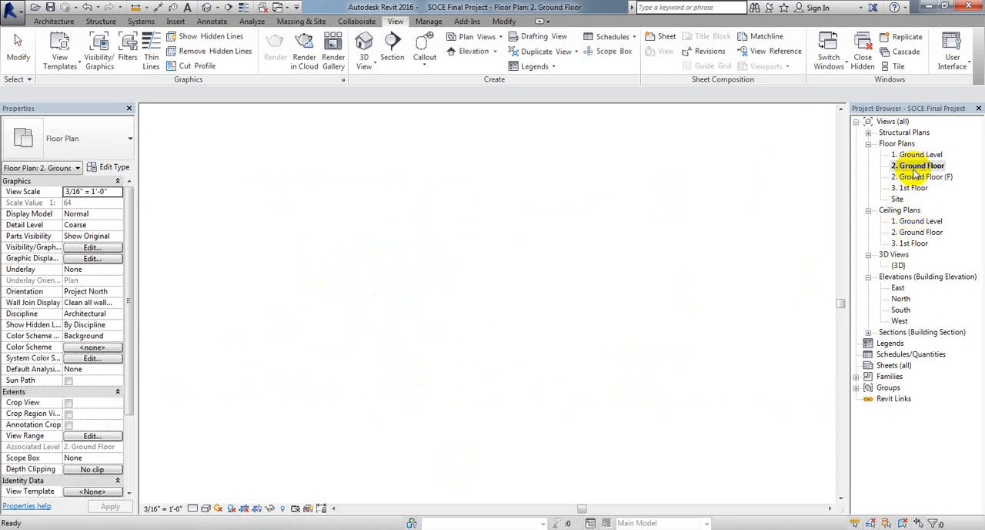
middle_drag(675, 354, 675, 440)
scroll(662, 434, down, 1)
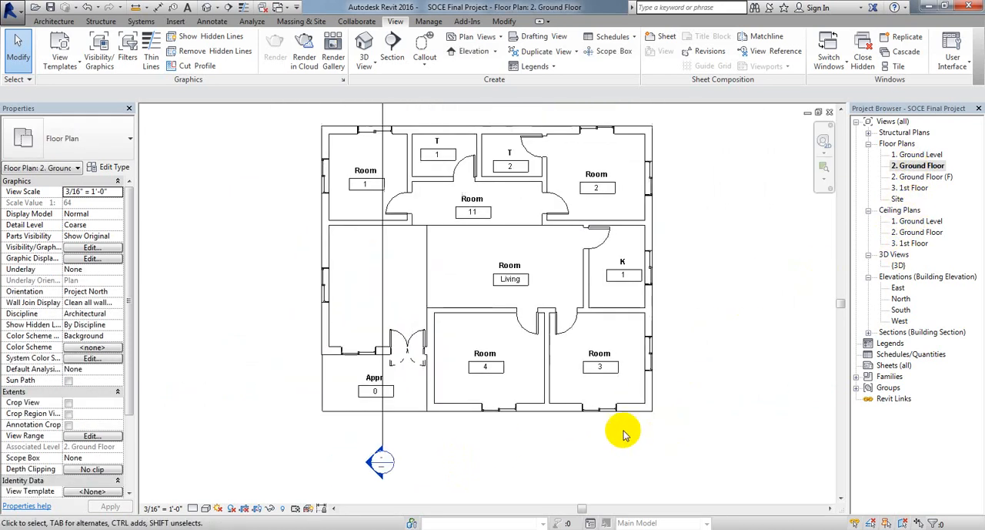
middle_drag(502, 454, 507, 478)
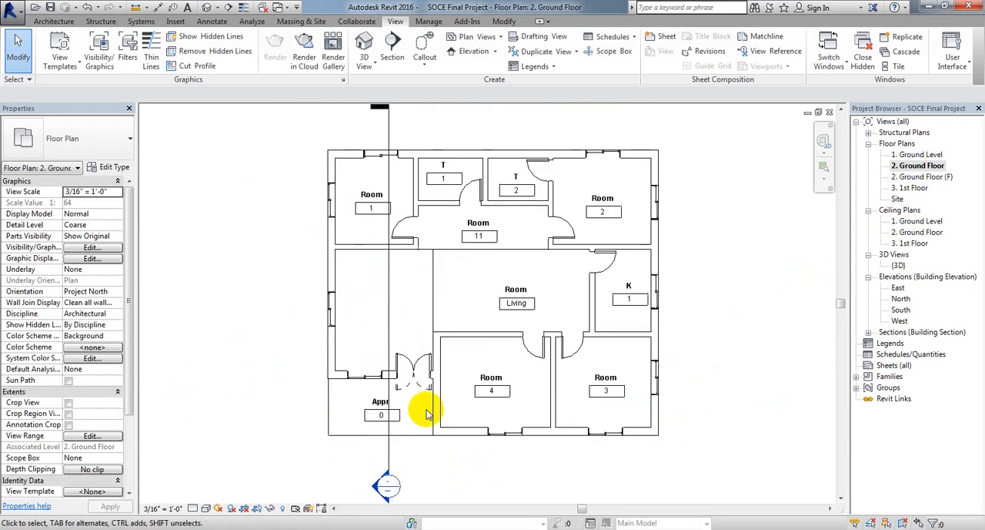
click(387, 456)
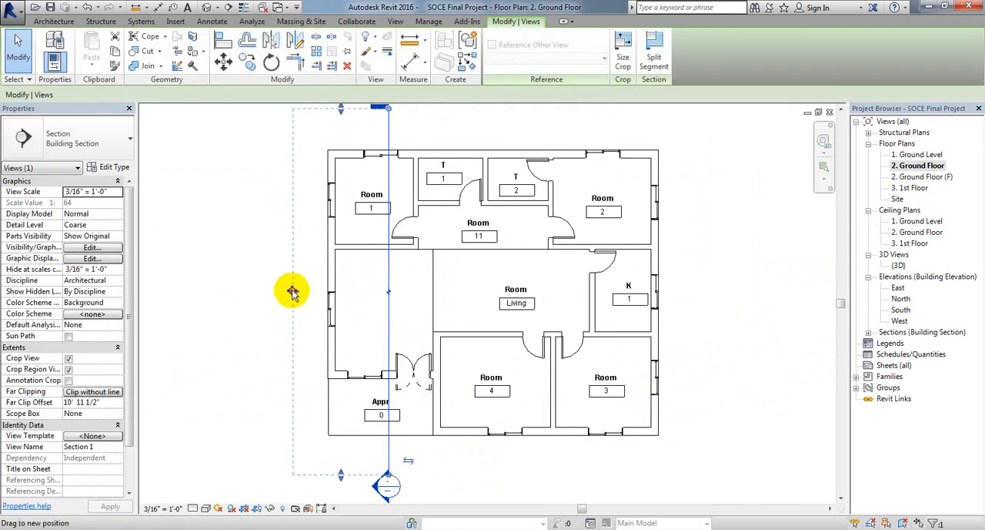
drag(292, 291, 491, 304)
click(408, 461)
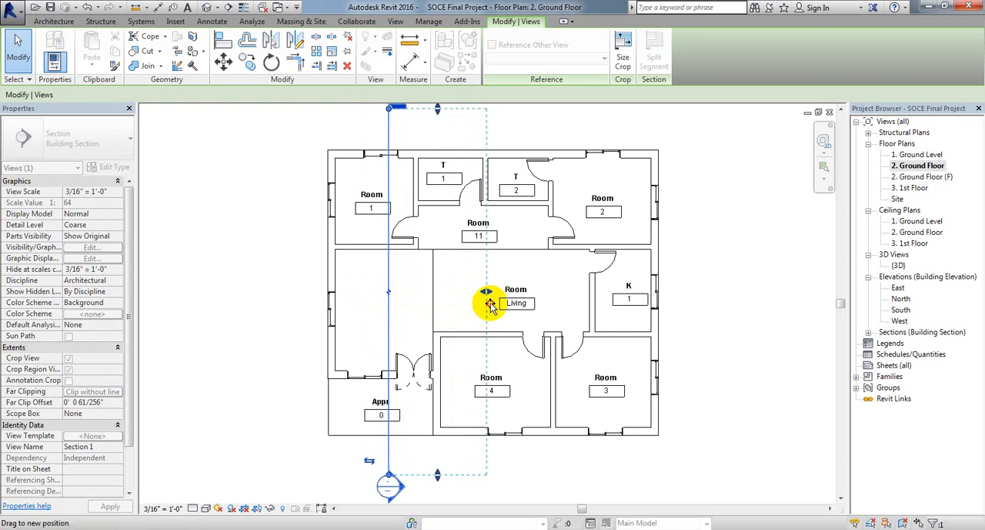
key(Escape)
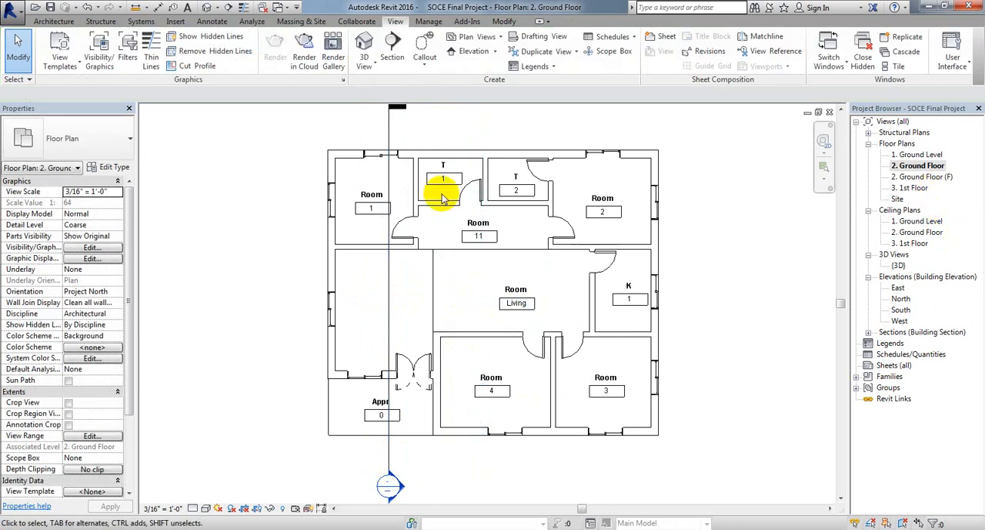
Step: Open the flipped section's view from its section head and examine the doors, cut walls, furniture and level lines
double_click(400, 488)
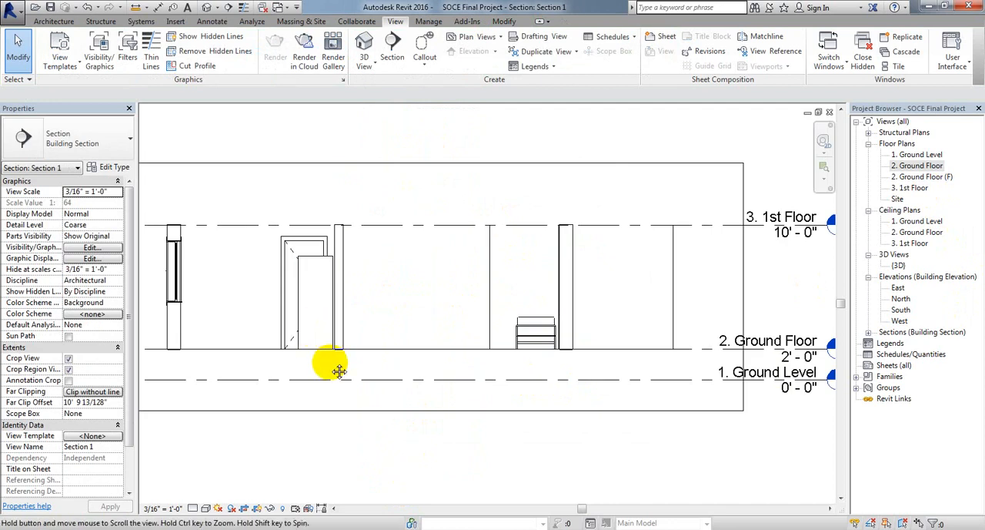
middle_drag(331, 363, 369, 376)
scroll(376, 361, down, 1)
middle_drag(404, 416, 409, 419)
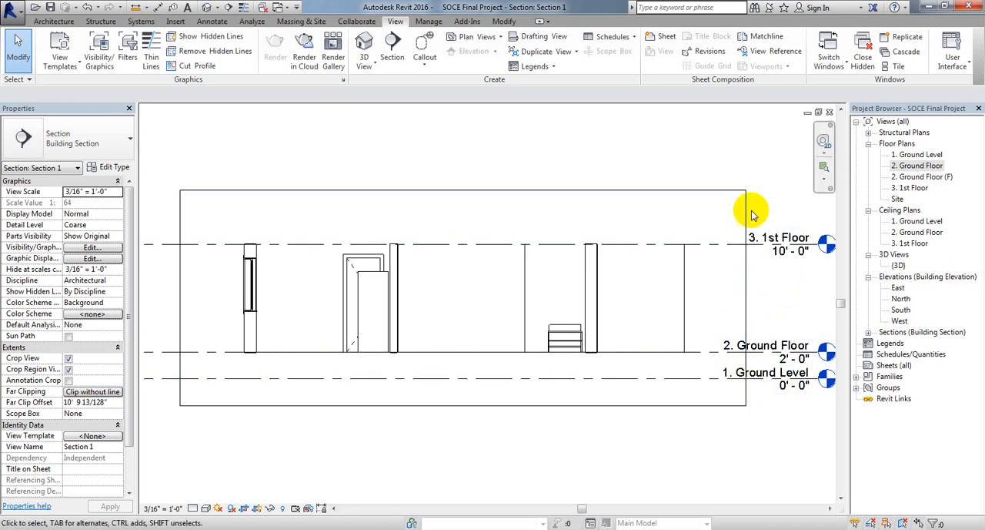
middle_drag(498, 400, 508, 401)
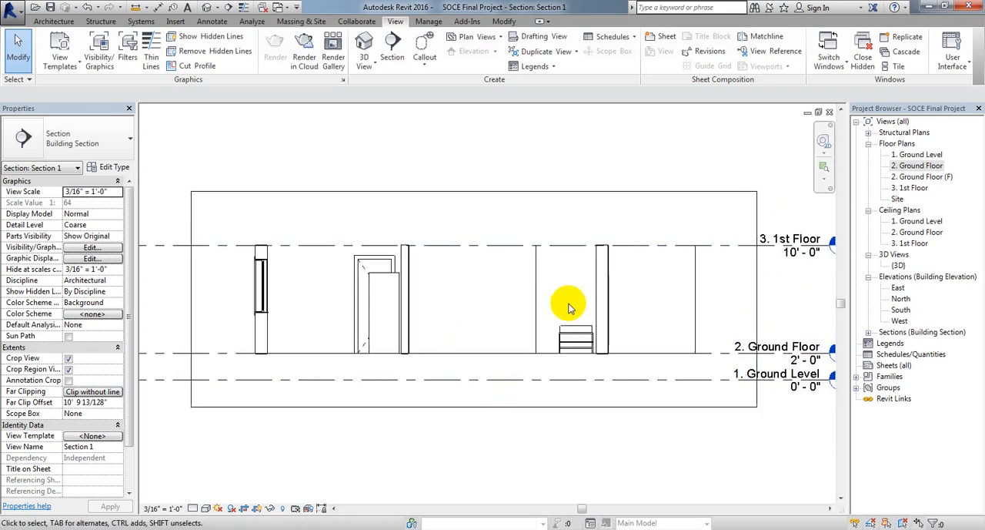
scroll(374, 411, down, 1)
middle_drag(374, 411, 391, 411)
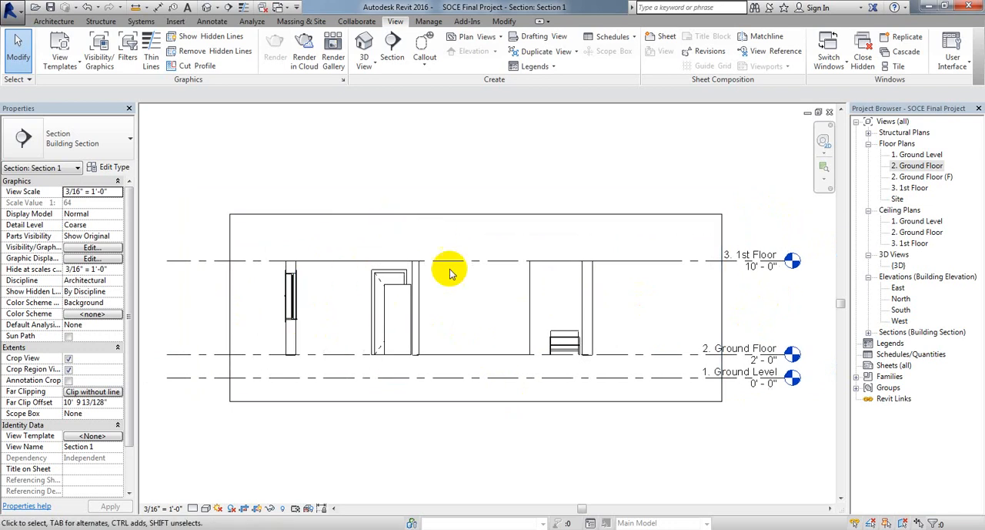
middle_drag(462, 473, 465, 448)
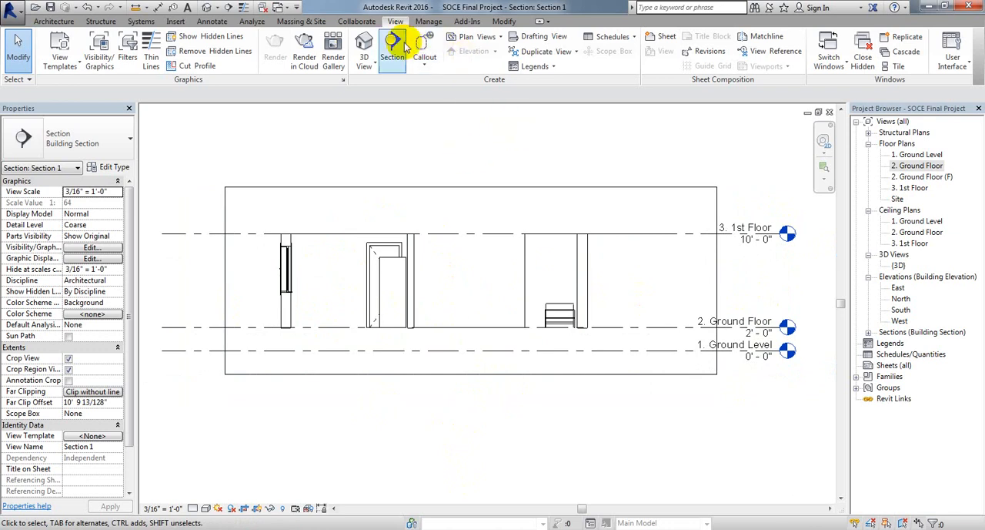
Step: In the 2. Ground Floor plan, create a building section running horizontally through the Living room and K 1, extending past both outer walls
double_click(918, 165)
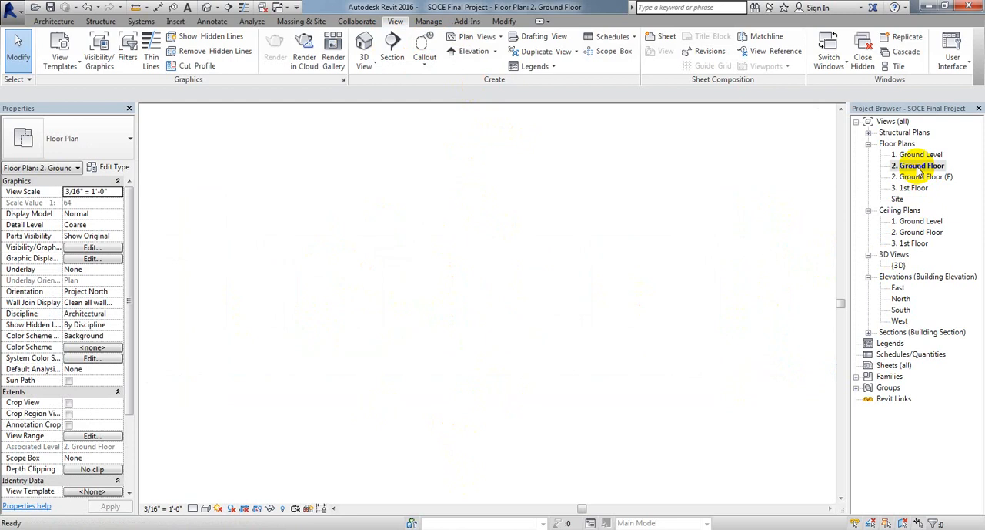
middle_drag(590, 282, 494, 390)
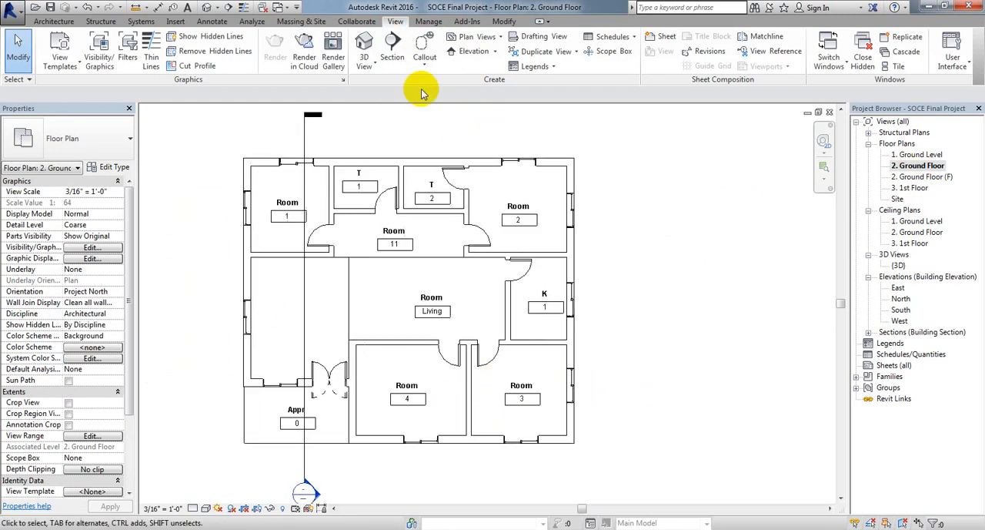
click(391, 49)
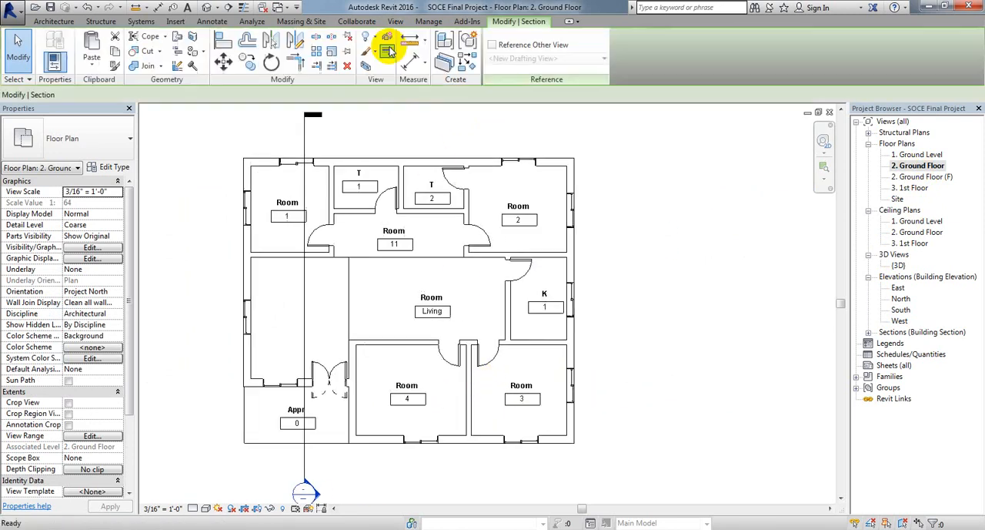
click(192, 311)
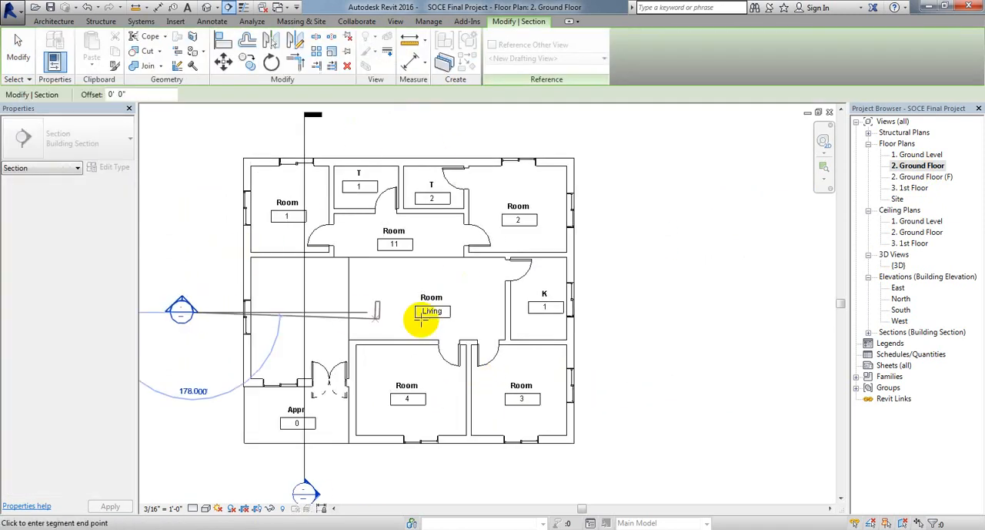
click(633, 313)
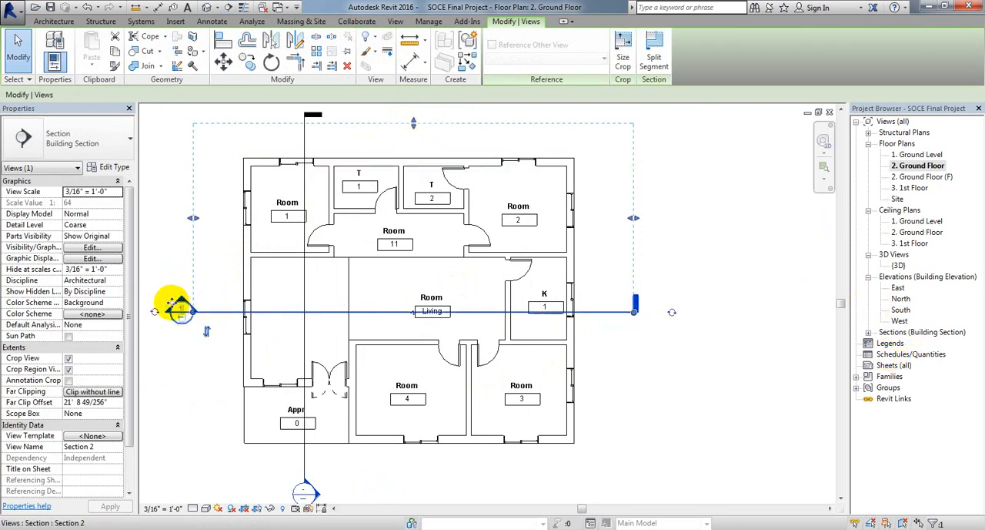
click(17, 50)
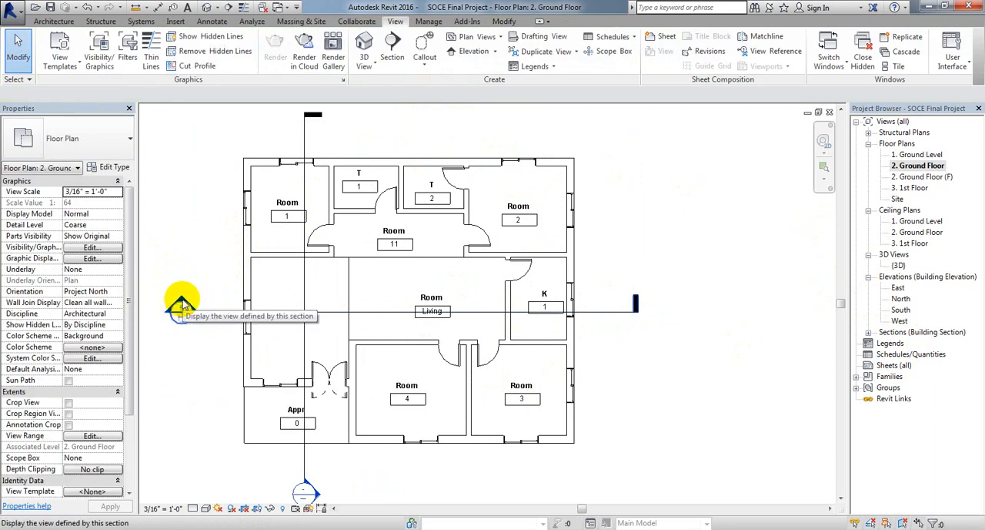
Step: Open the horizontal section's view and compare the Section 1 and Section 2 views by switching between them
double_click(182, 304)
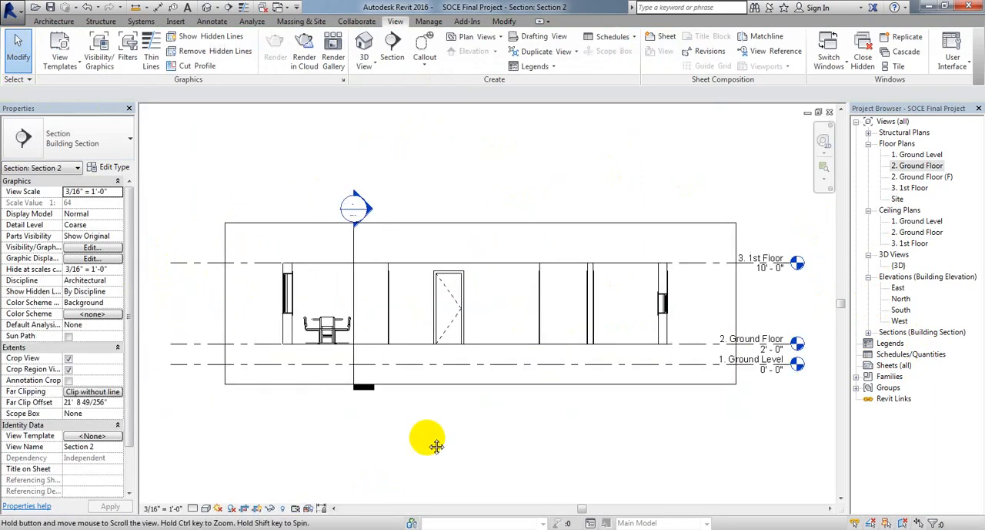
middle_drag(437, 447, 433, 446)
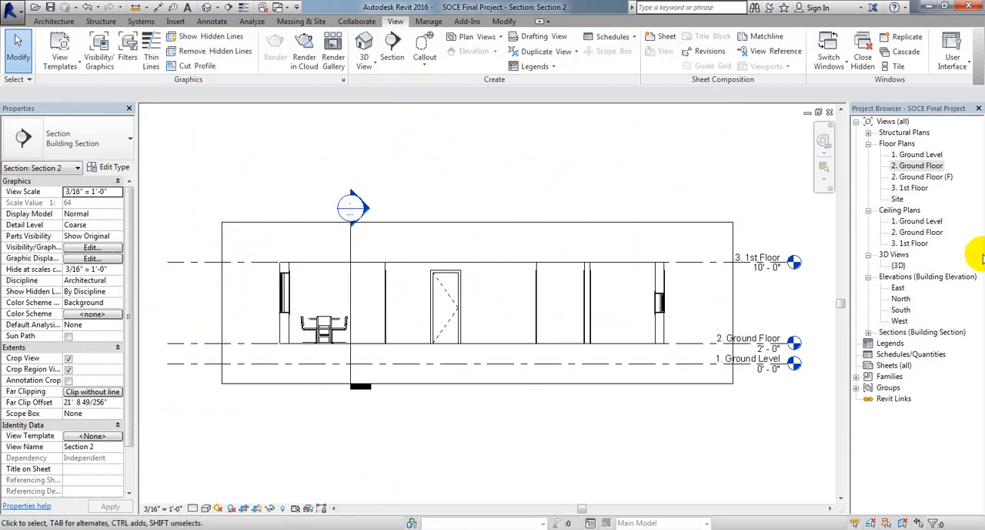
click(868, 333)
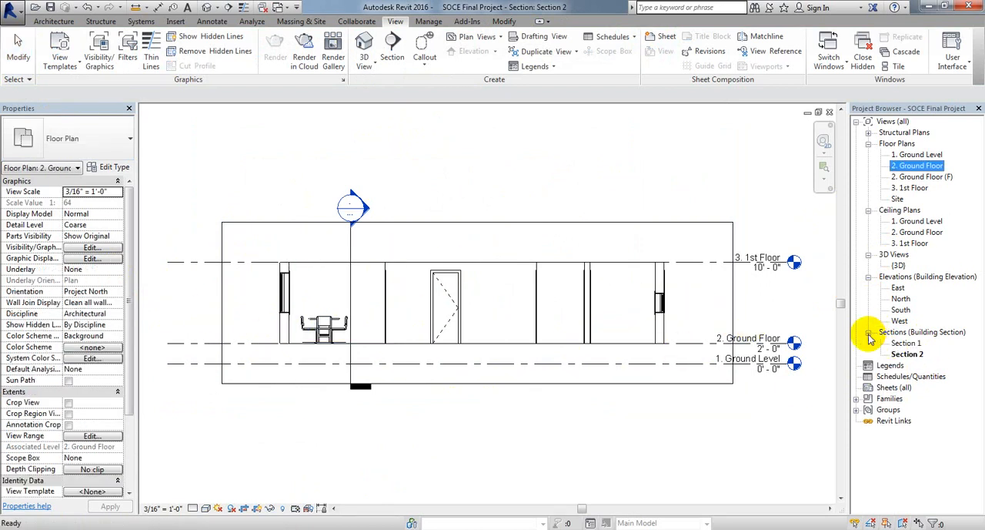
click(912, 344)
double_click(906, 344)
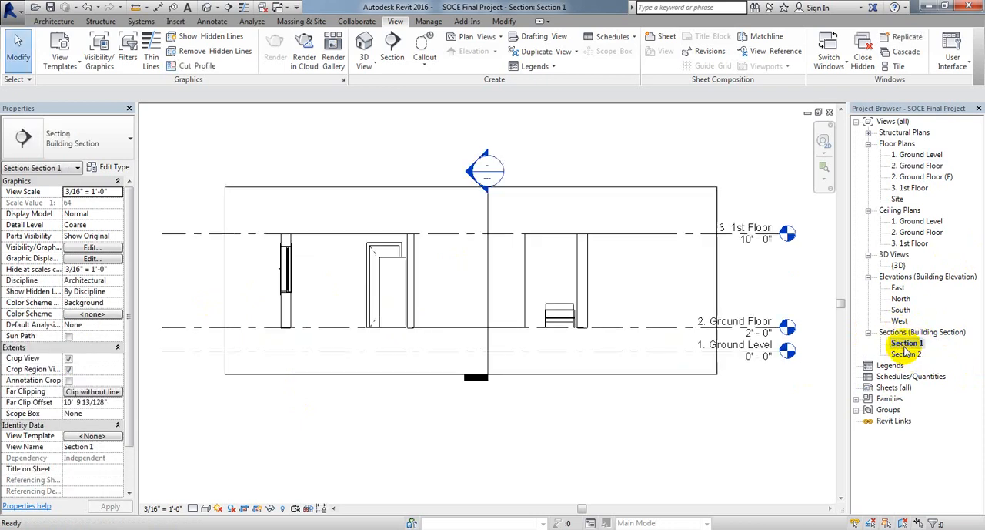
double_click(912, 355)
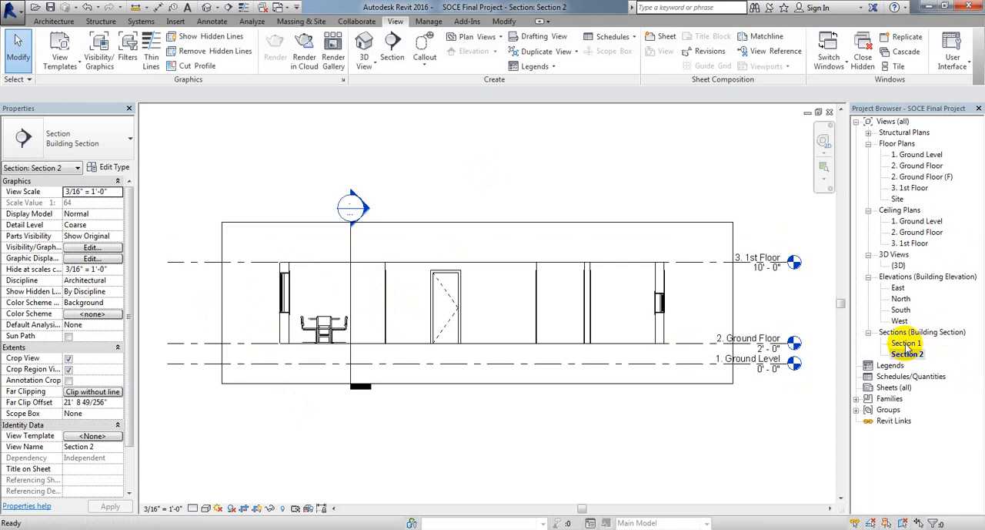
double_click(906, 344)
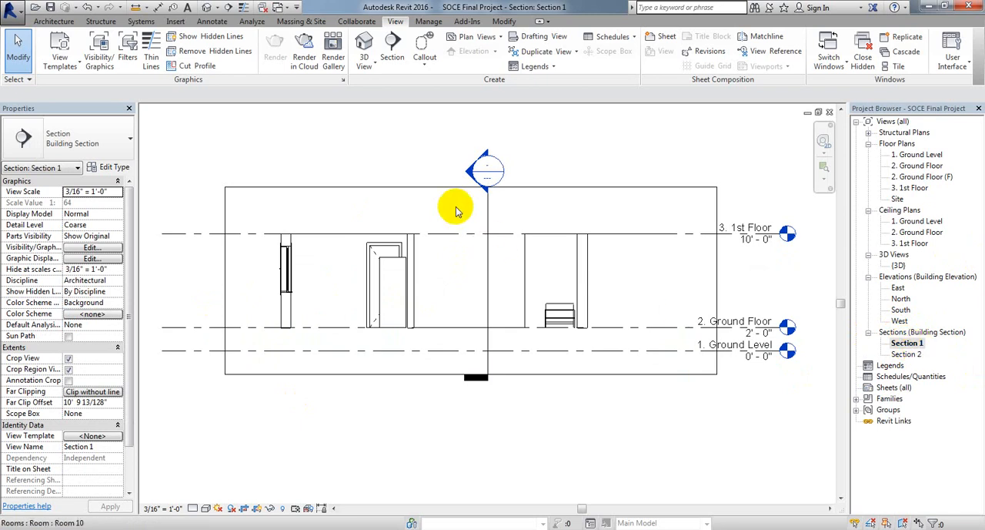
double_click(471, 168)
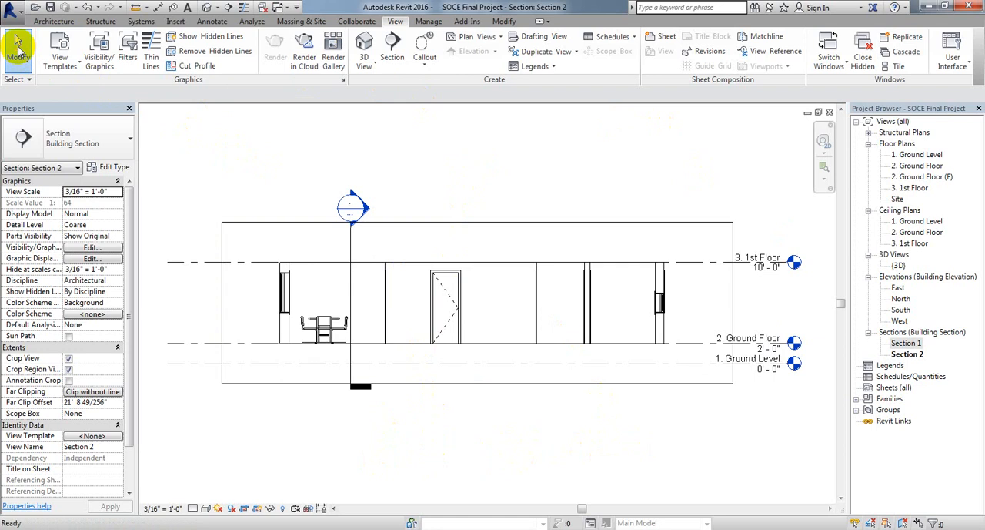
Step: Return to the 2. Ground Floor plan and examine the walls and windows around Rooms 3 and 4 and both section lines
click(56, 21)
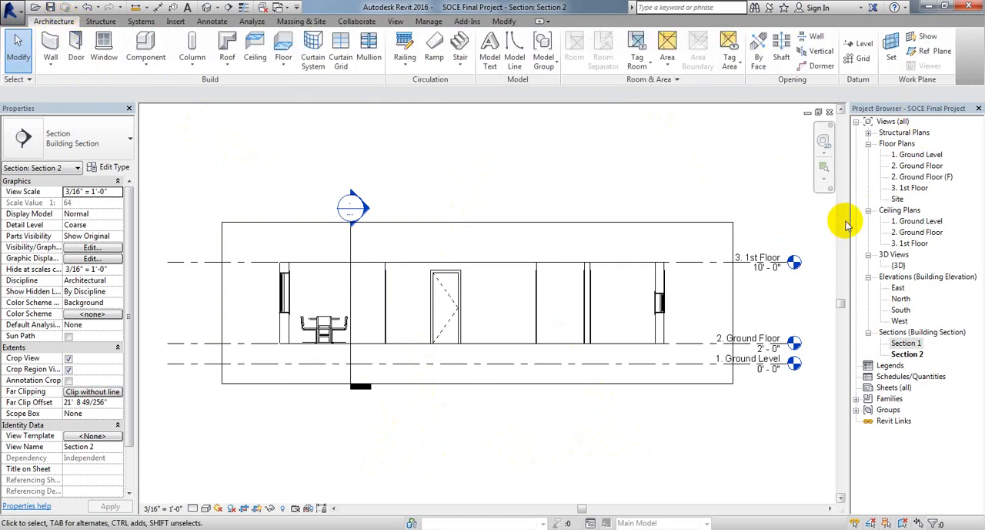
double_click(913, 167)
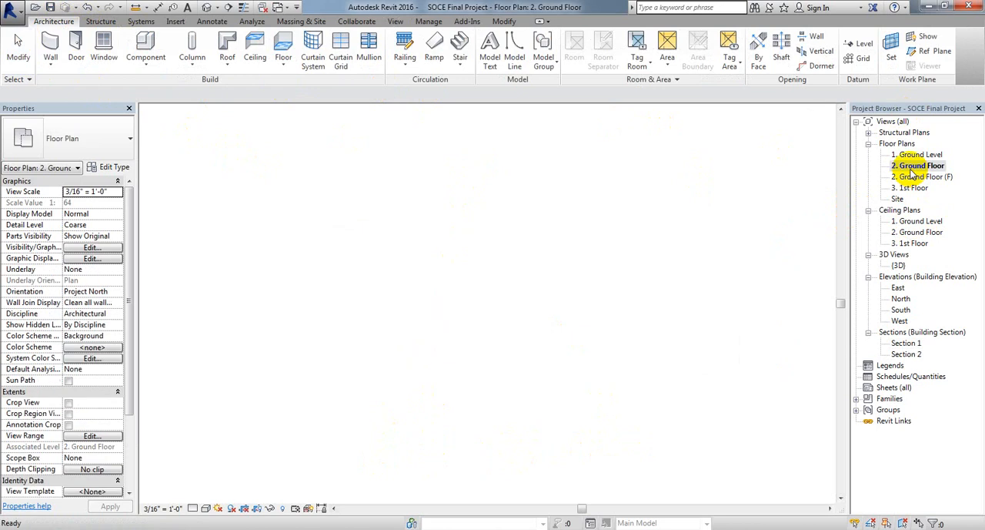
middle_drag(565, 377, 683, 361)
scroll(692, 374, down, 1)
scroll(630, 388, up, 2)
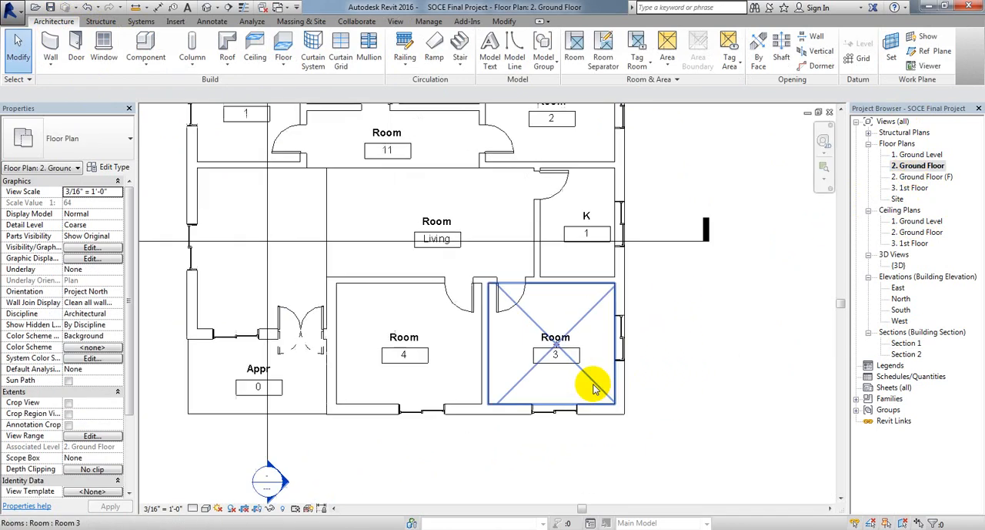
middle_drag(619, 364, 709, 335)
scroll(600, 413, up, 2)
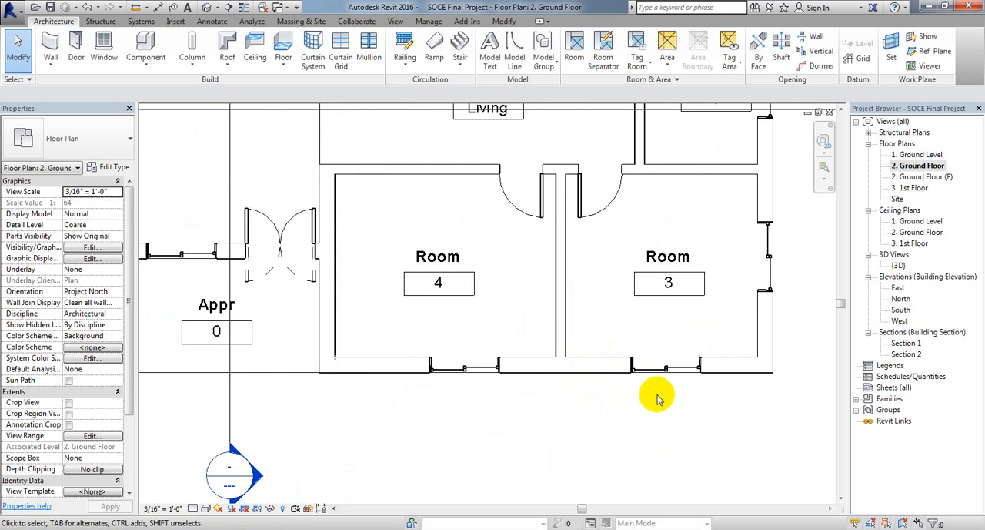
scroll(672, 385, up, 2)
middle_drag(441, 384, 474, 363)
scroll(518, 418, down, 5)
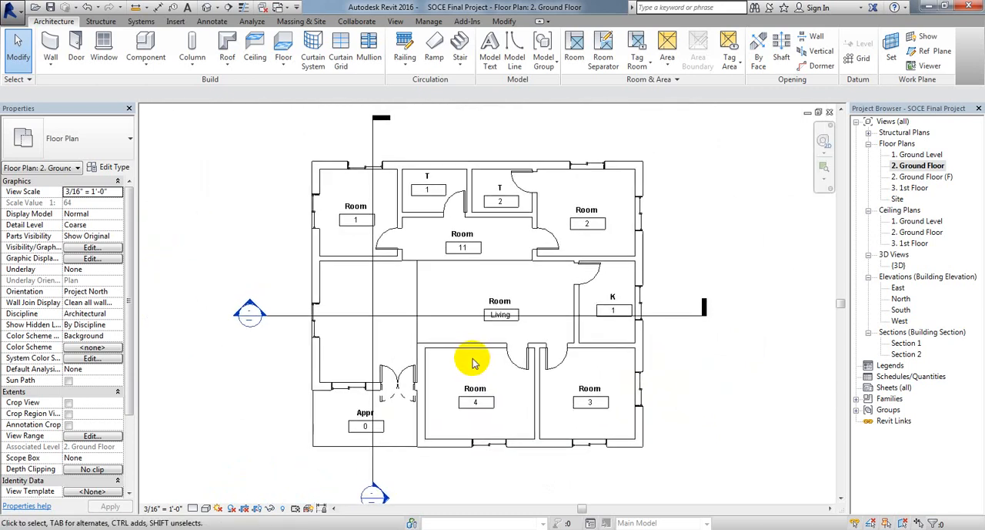